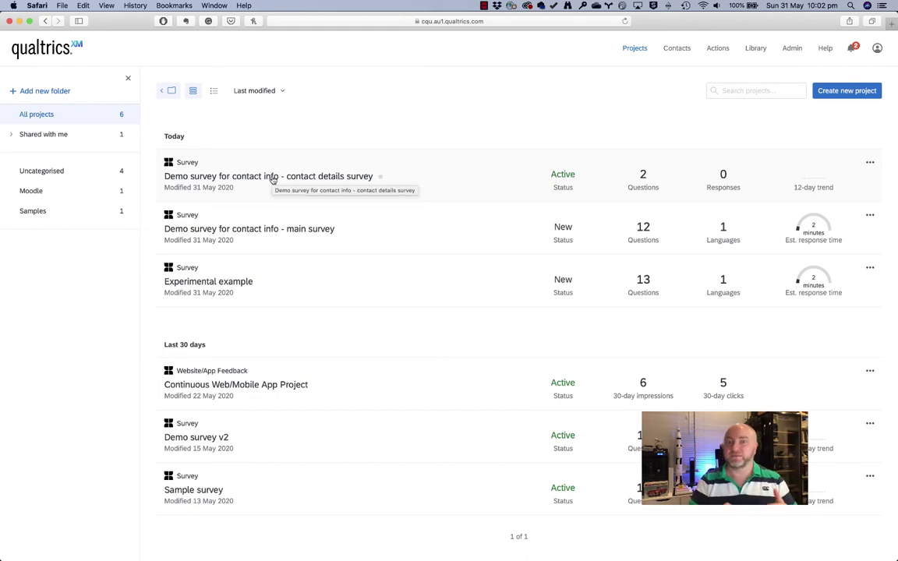
# Step: Open 'Demo survey for contact info - main survey' and bring its Follow up future-research question into view
pyautogui.click(366, 227)
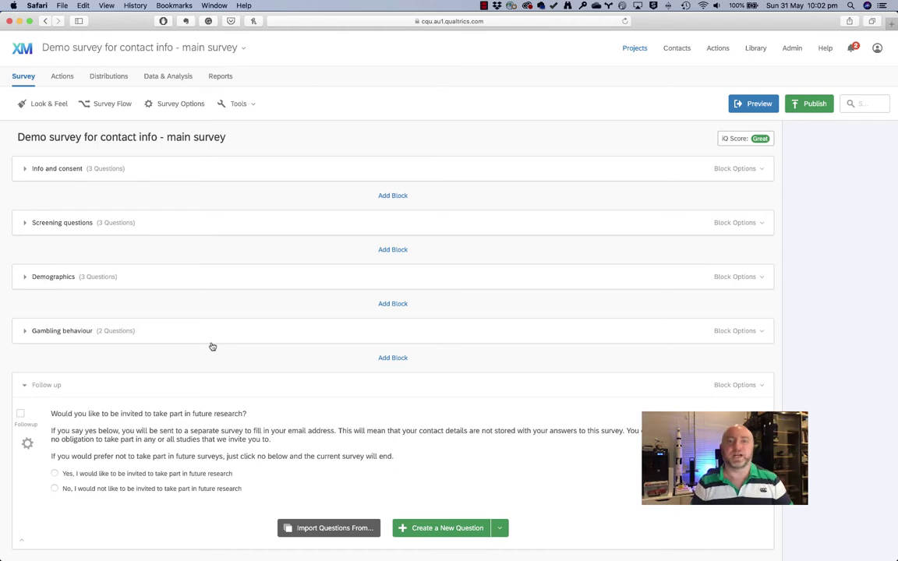
pyautogui.scroll(-5, 211, 347)
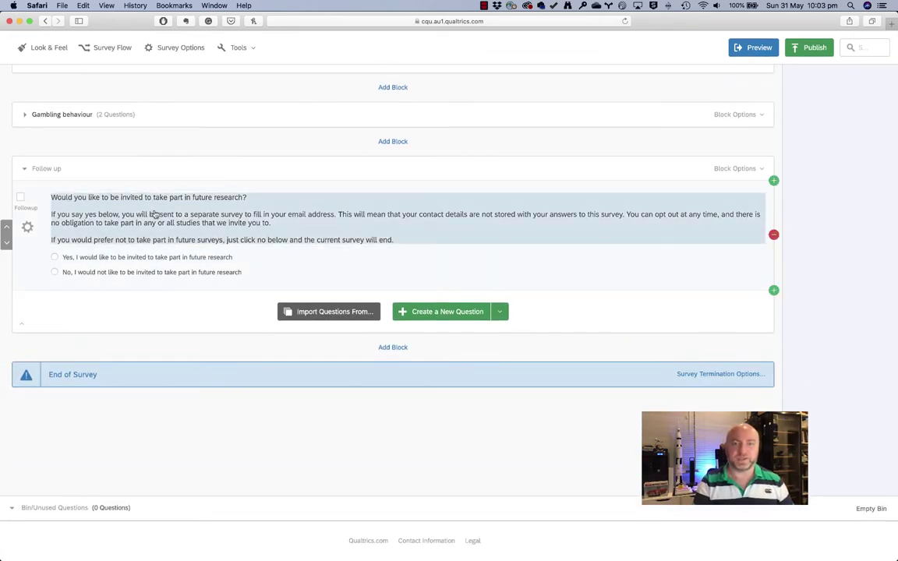
pyautogui.moveTo(155, 211); pyautogui.dragTo(74, 232)
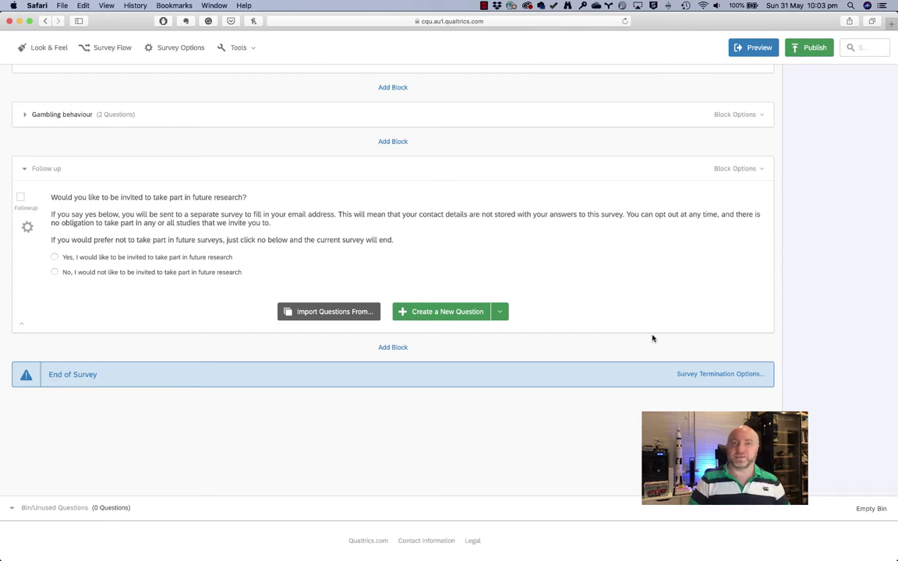
# Step: Select the Follow up future-research question to see its single-answer multiple choice settings
pyautogui.click(595, 260)
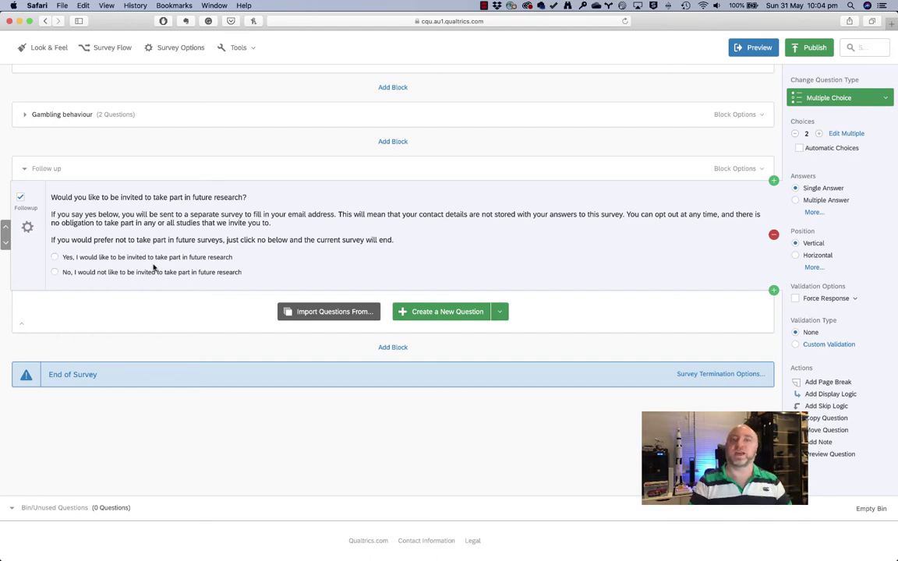
pyautogui.scroll(5, 153, 268)
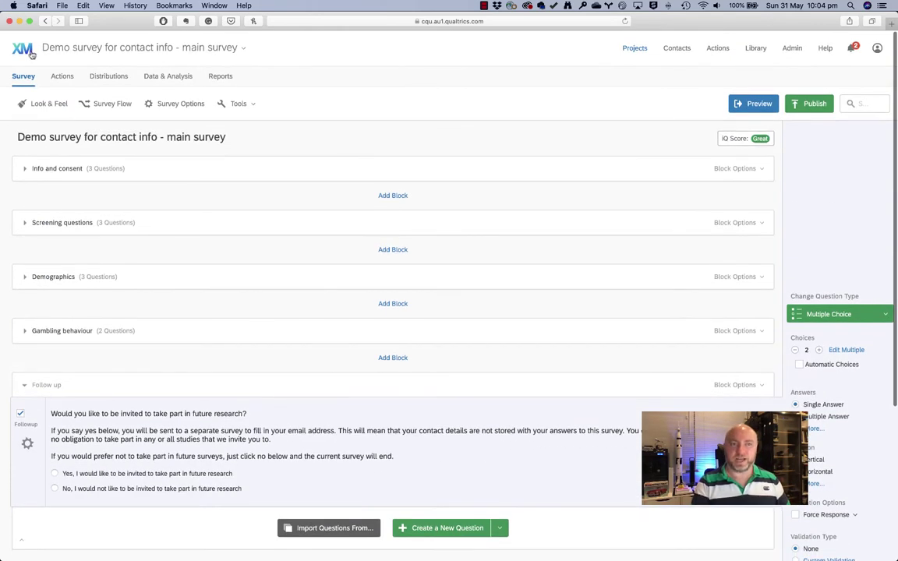
# Step: Return to Projects, open the contact details survey, and select a question to view its settings
pyautogui.click(28, 51)
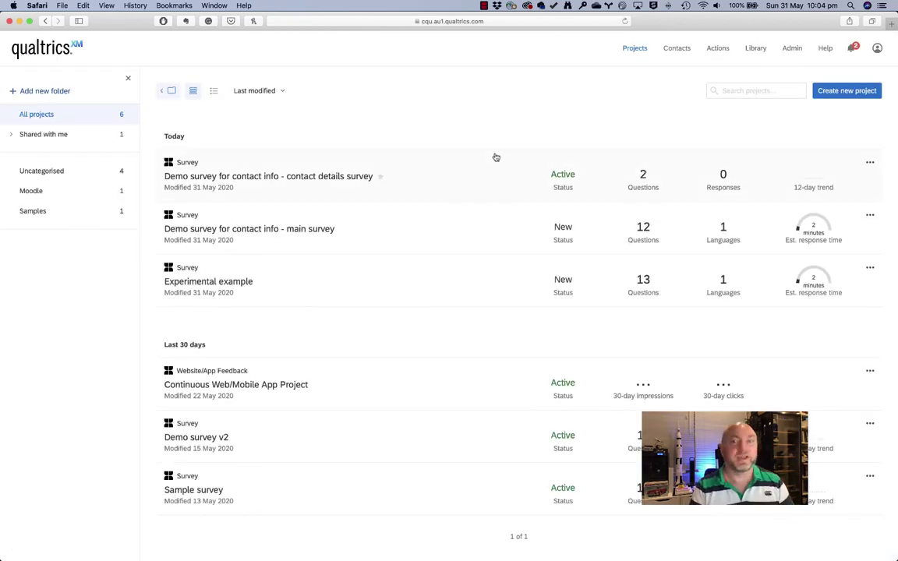
pyautogui.click(428, 178)
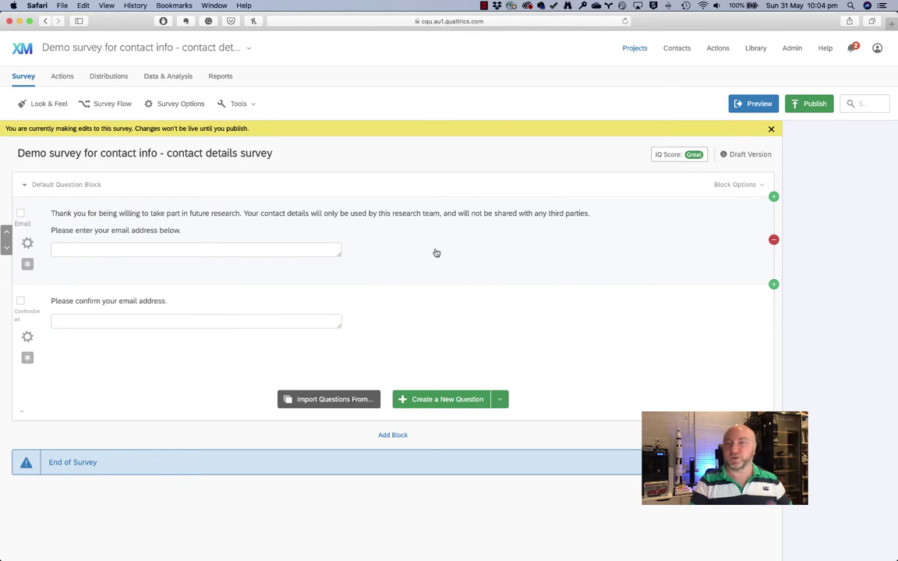
pyautogui.click(439, 322)
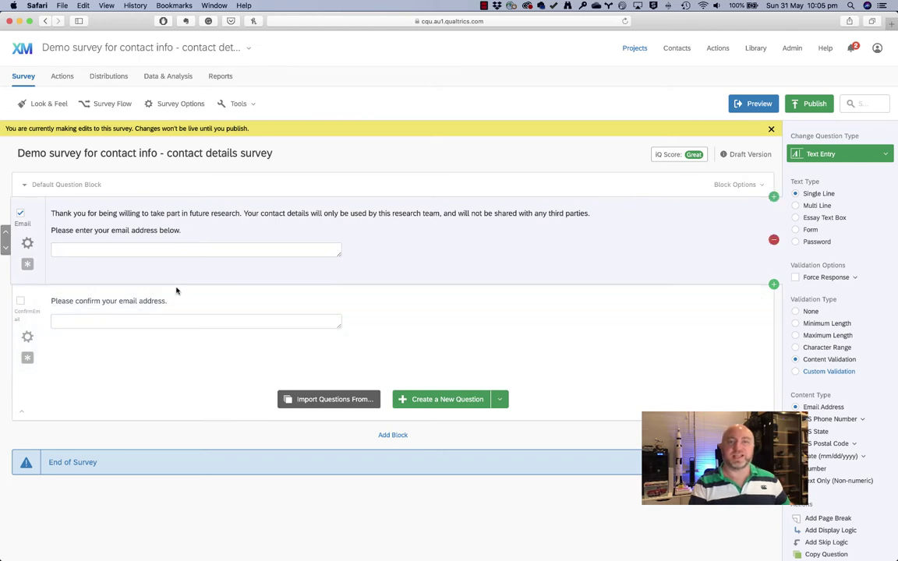
# Step: Select the Email answer field, then open 'Please confirm your email address.' for editing
pyautogui.click(211, 248)
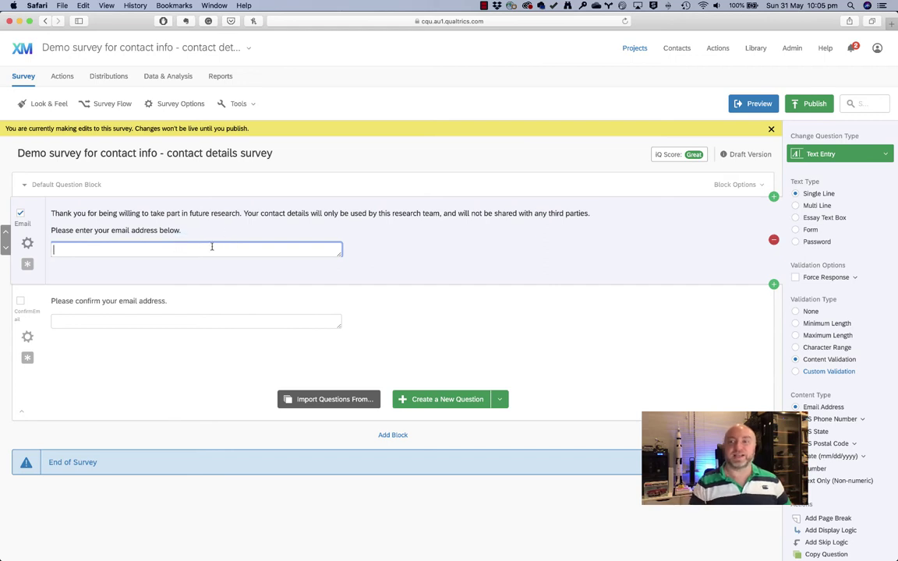
pyautogui.click(200, 299)
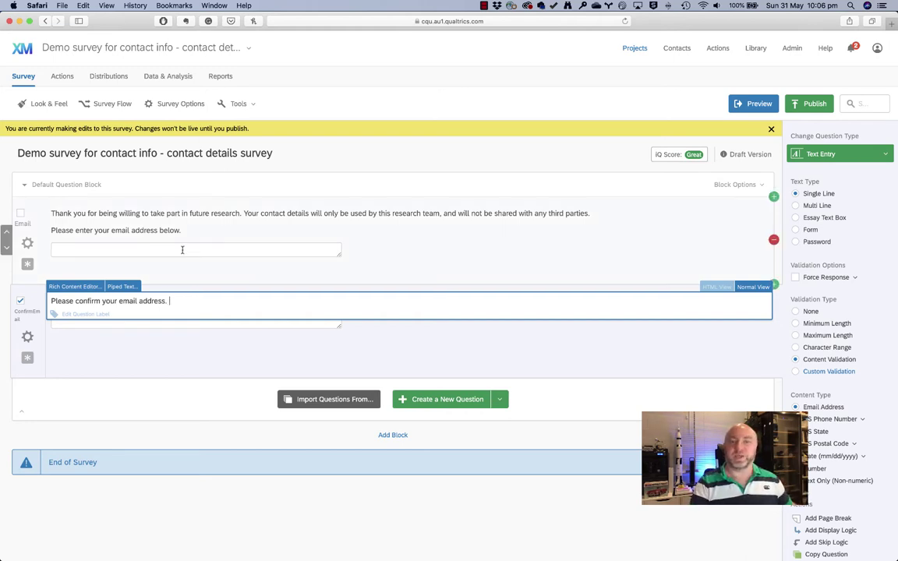
# Step: Pipe the Email question's answer, ${q://QID1/ChoiceTextEntryValue}, into the confirm-email question text
pyautogui.click(128, 289)
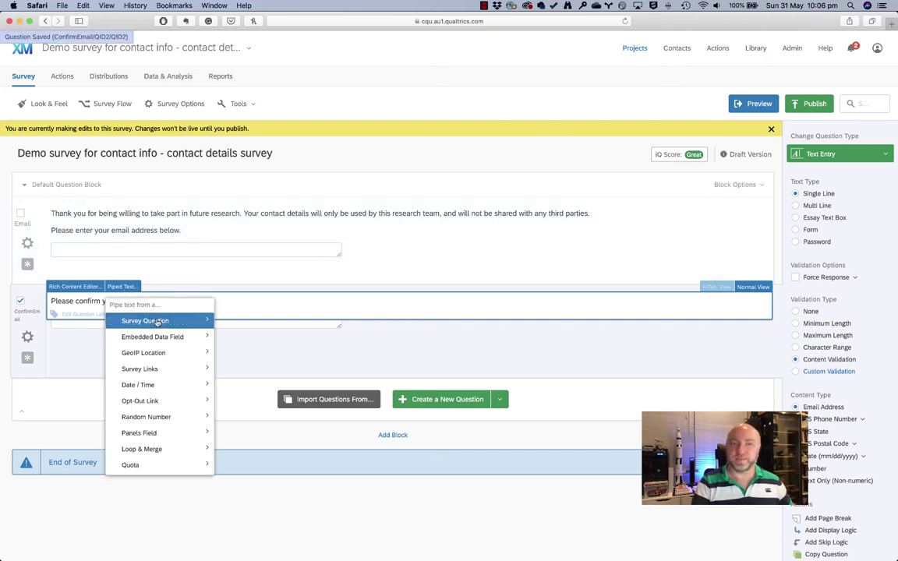
pyautogui.moveTo(172, 320)
pyautogui.moveTo(289, 360)
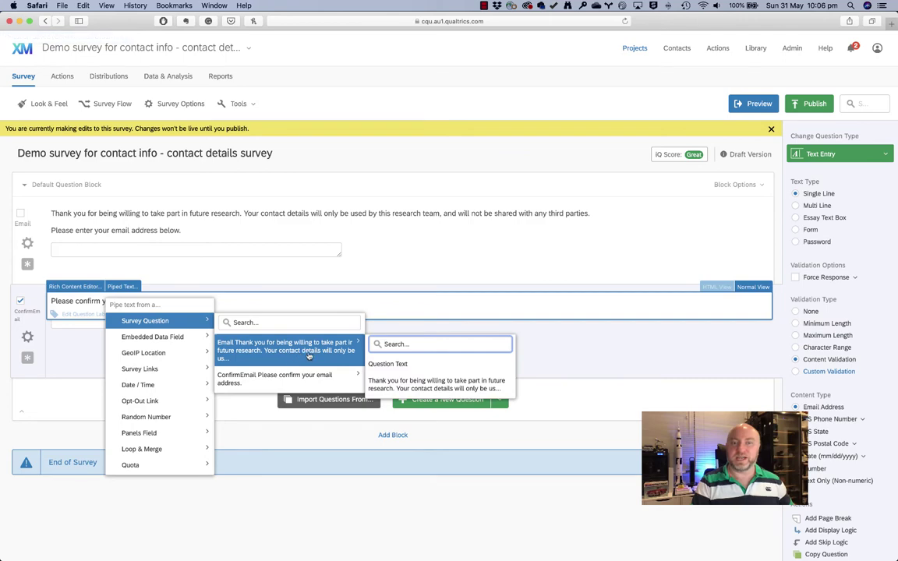
pyautogui.click(436, 382)
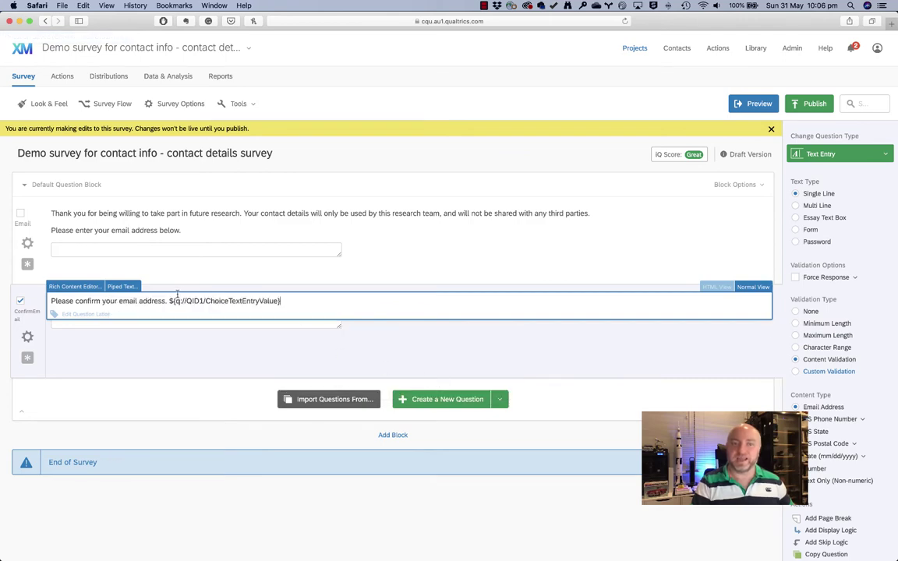
pyautogui.moveTo(170, 300); pyautogui.dragTo(292, 303)
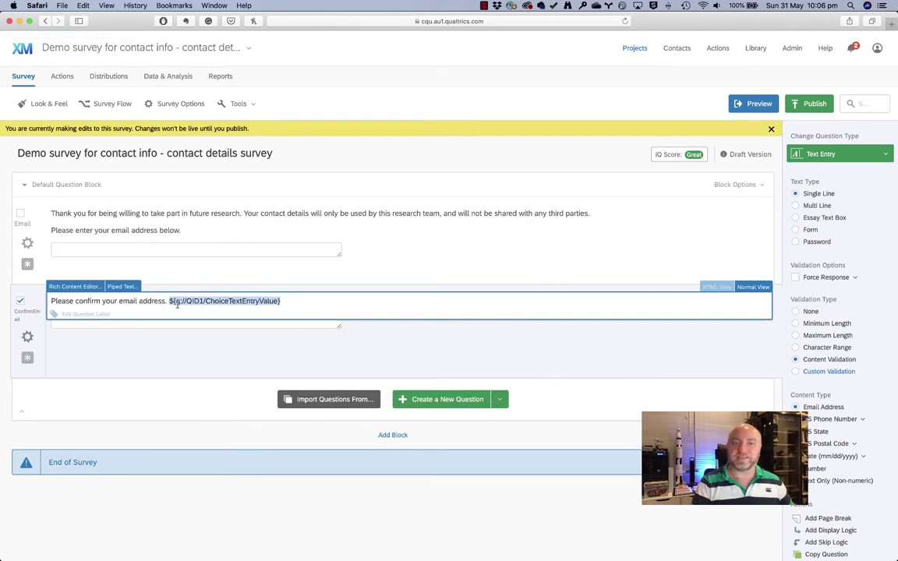
pyautogui.scroll(5, 293, 302)
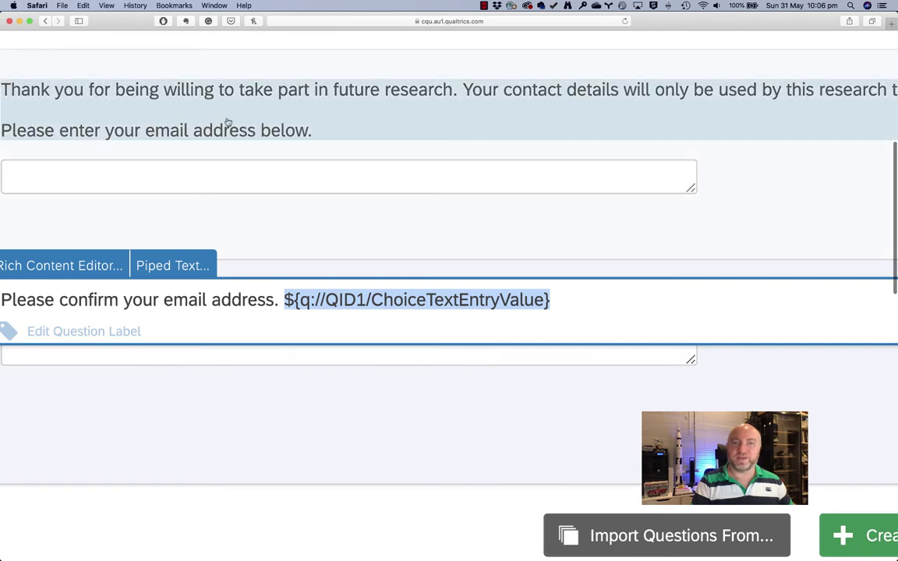
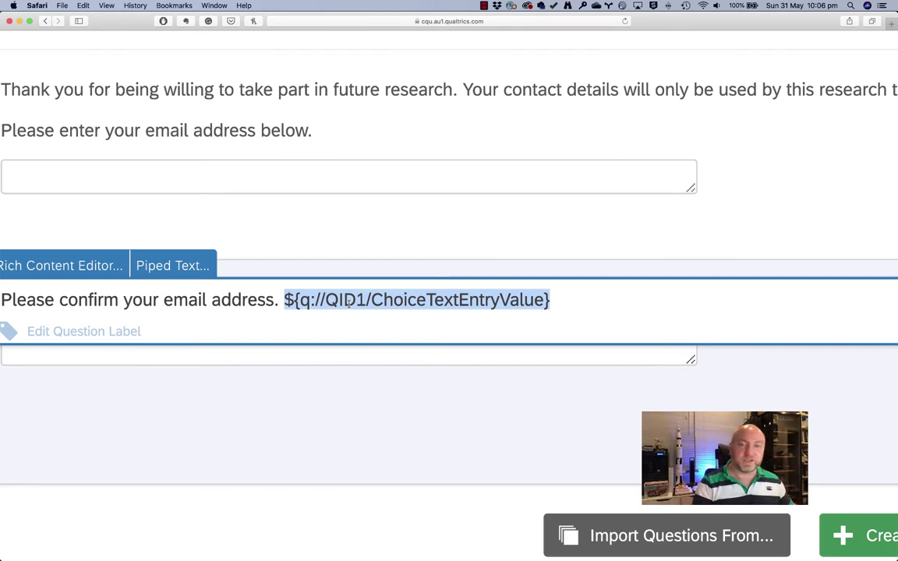
# Step: Scroll down the contact-details survey to below the ConfirmEmail question
pyautogui.scroll(-5, 332, 353)
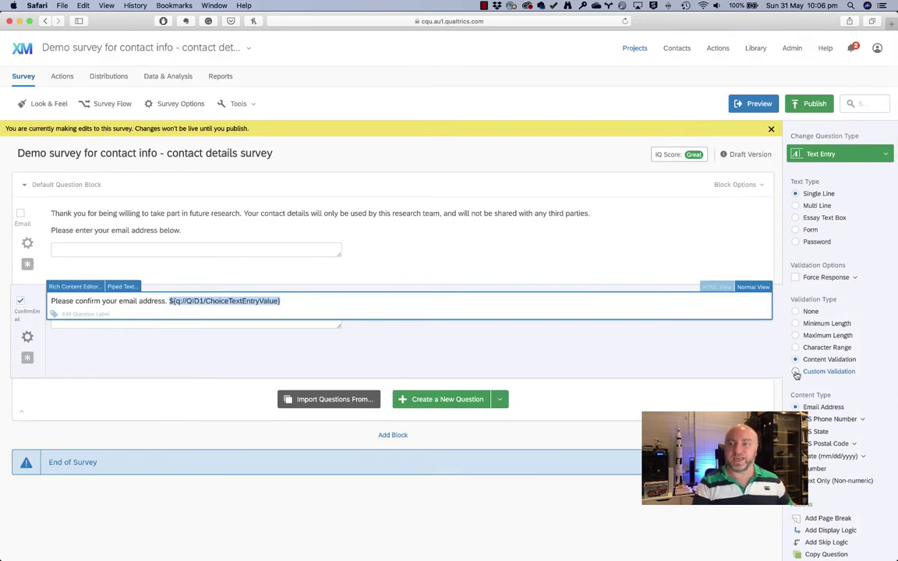
# Step: Require the ConfirmEmail text entry value to be Equal to the pasted piped Q1 email
pyautogui.click(829, 371)
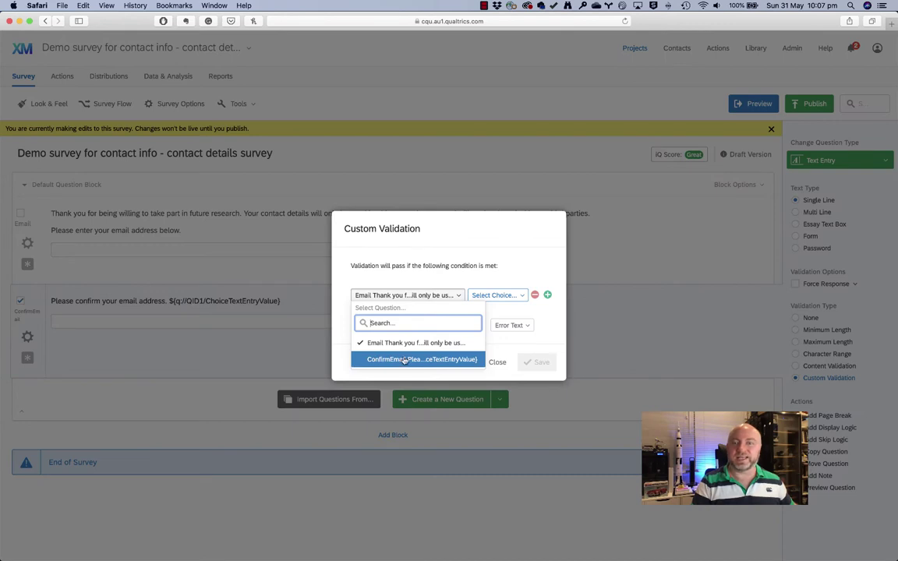
pyautogui.click(401, 362)
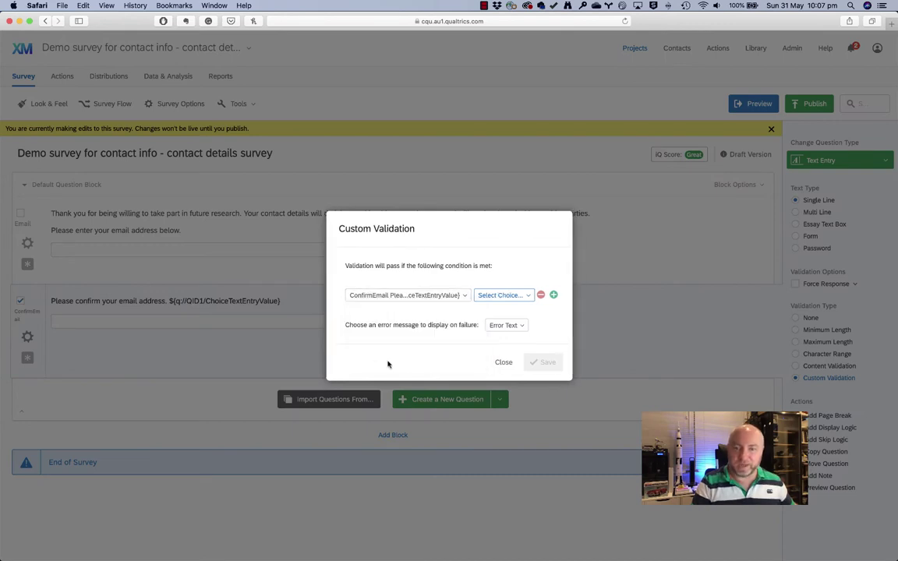
pyautogui.click(506, 296)
pyautogui.click(483, 343)
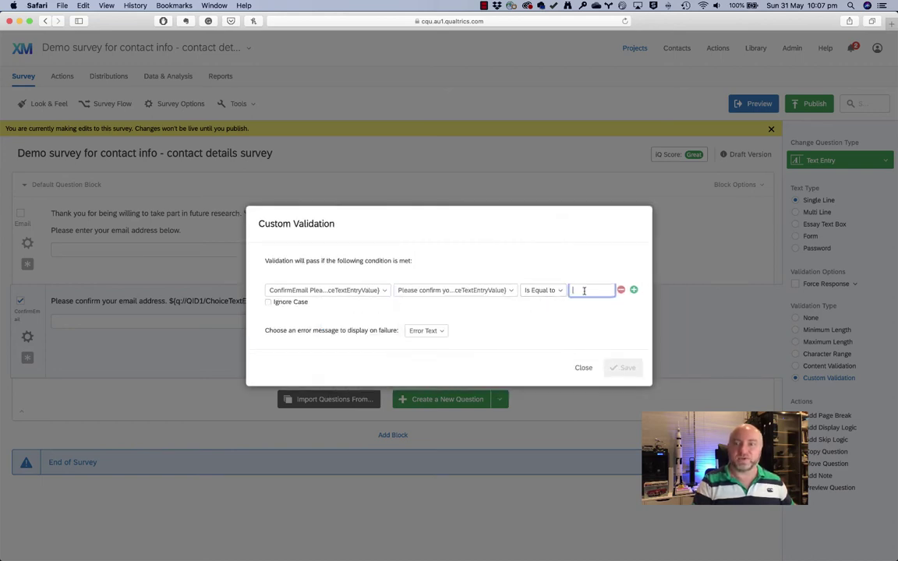
pyautogui.press('super+v')
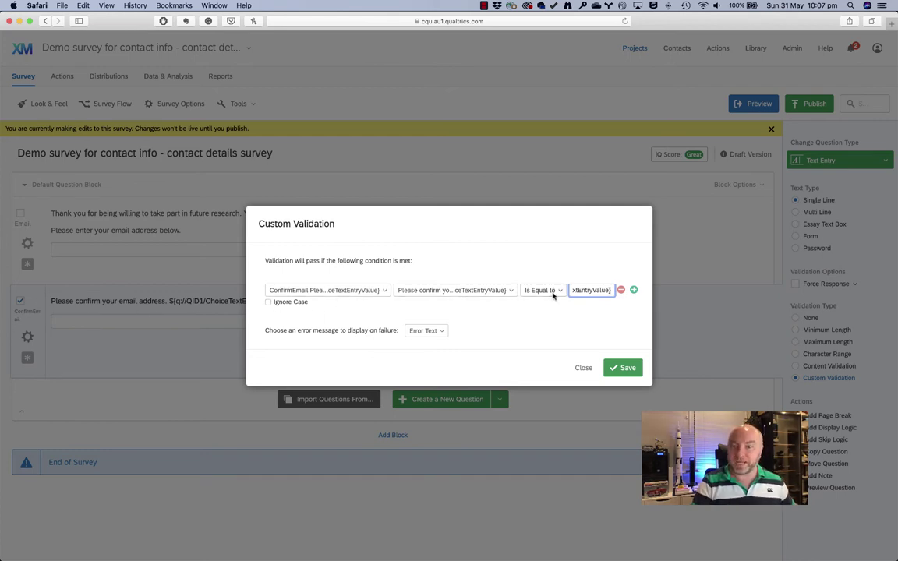
pyautogui.tripleClick(599, 291)
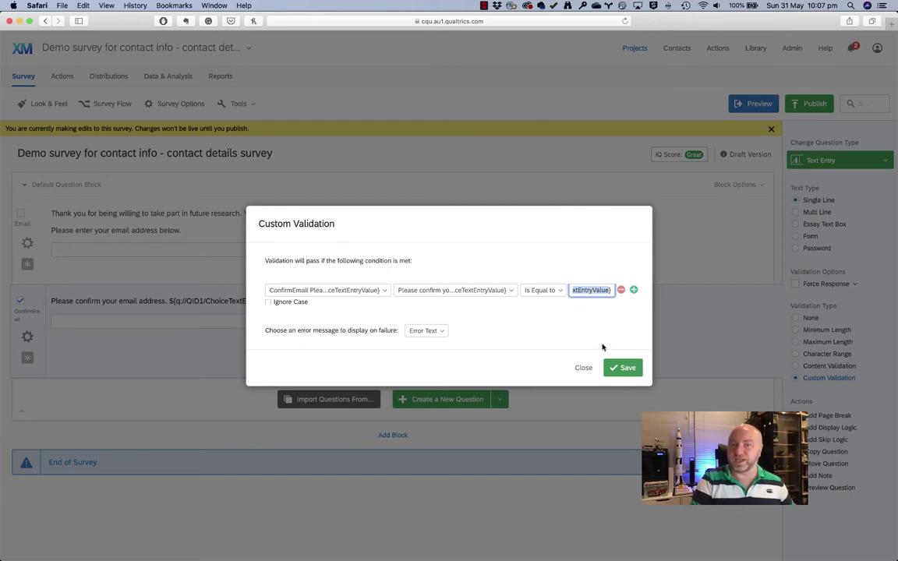
pyautogui.click(491, 328)
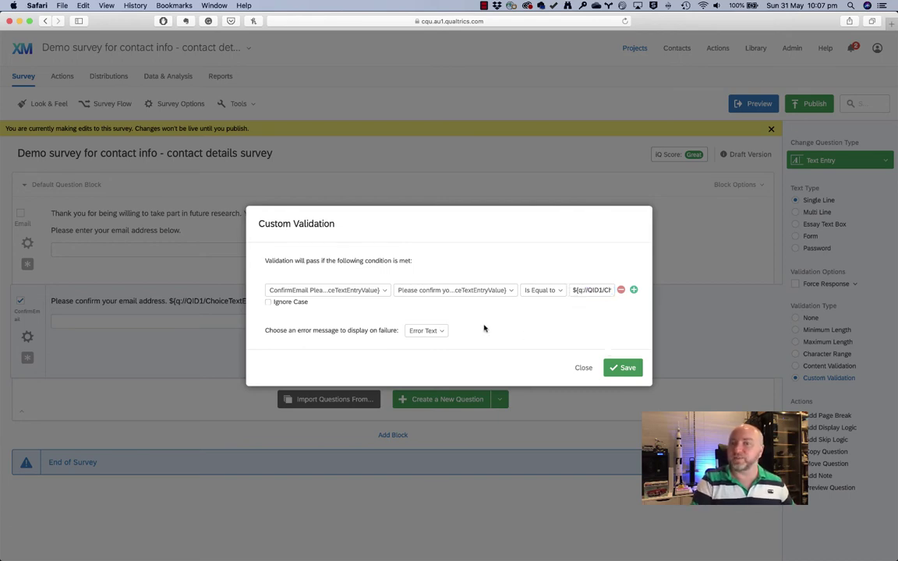
pyautogui.click(437, 333)
pyautogui.moveTo(483, 347)
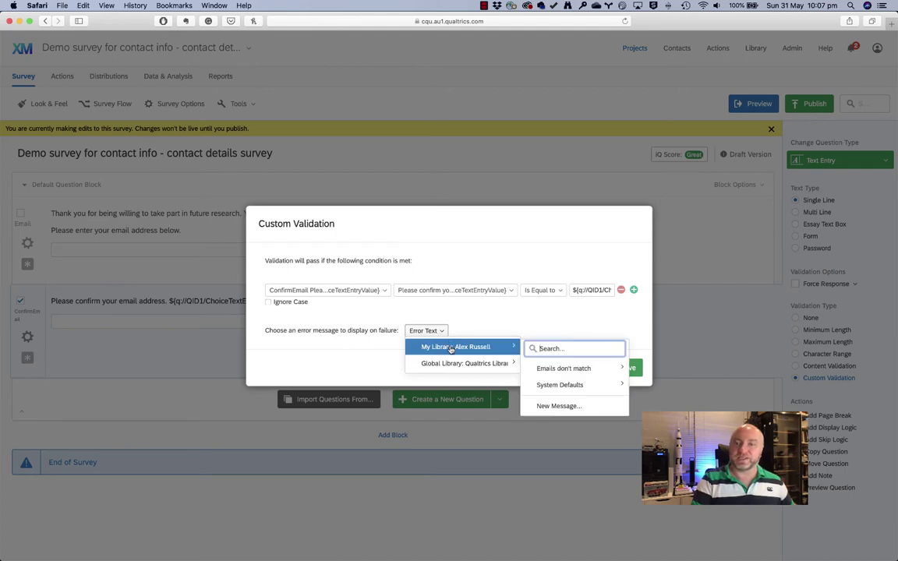
# Step: Create library message 'Email wrong' reading 'The emails that you entered do not match. Please check them and try again.'
pyautogui.click(561, 406)
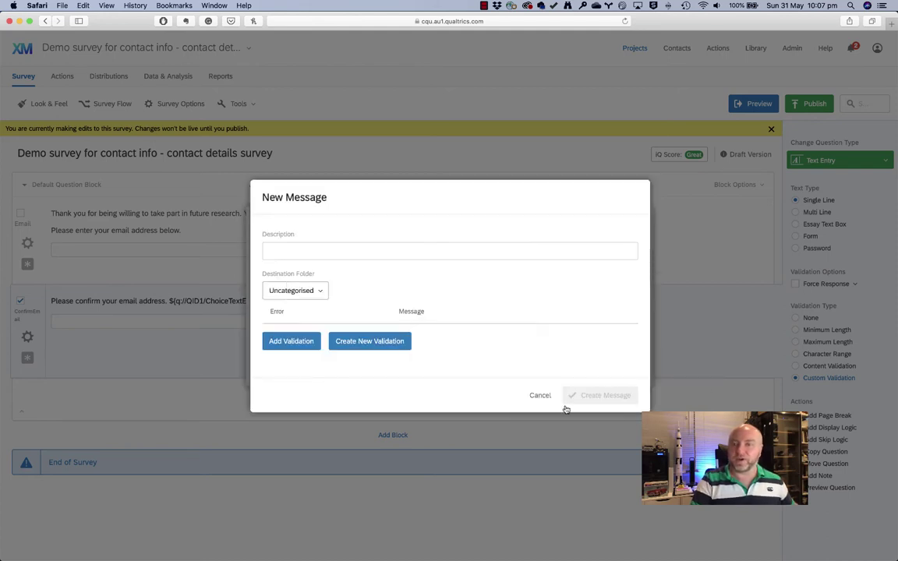
pyautogui.click(379, 254)
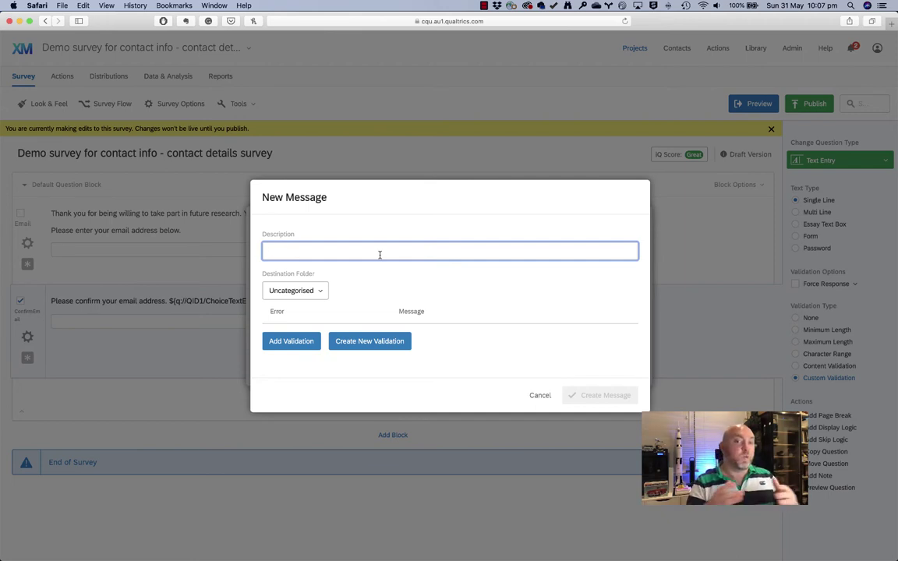
pyautogui.write('Email wrong')
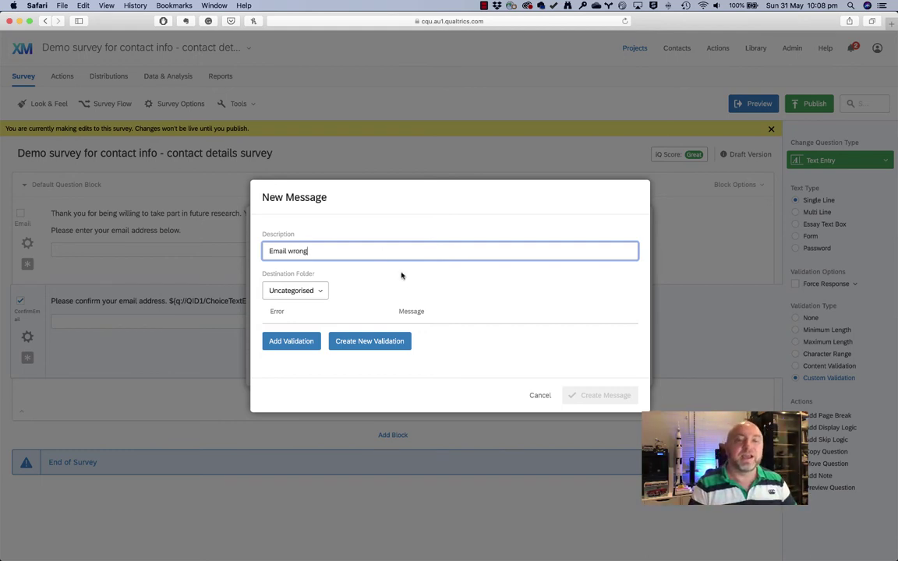
pyautogui.click(346, 343)
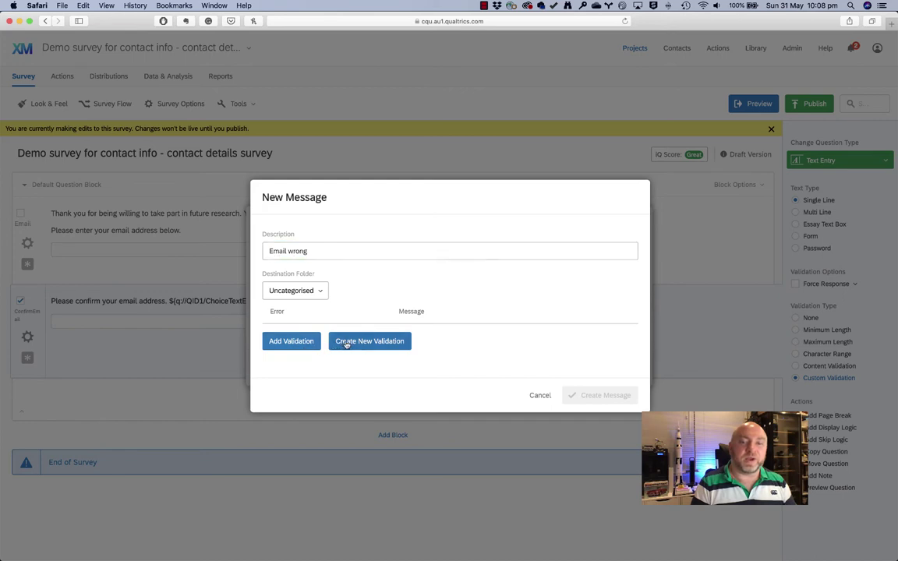
pyautogui.click(325, 325)
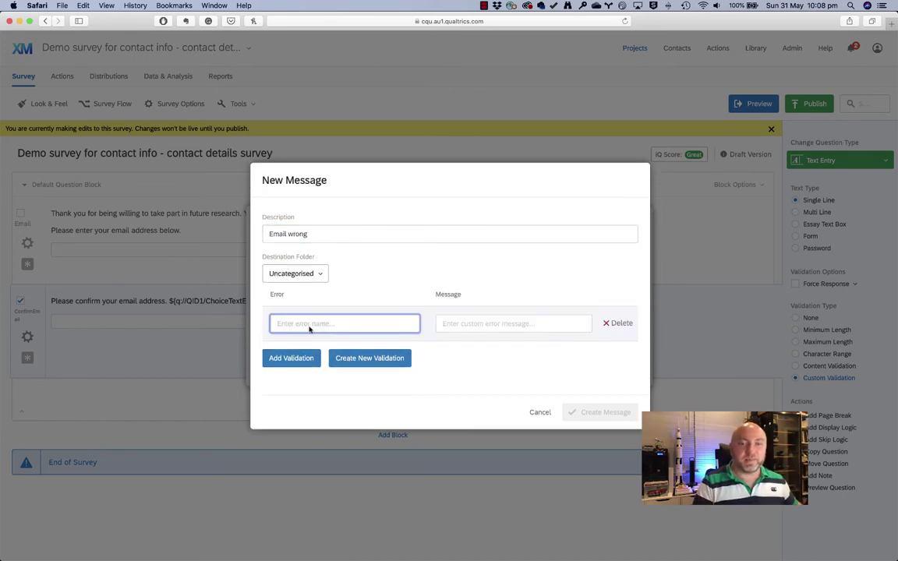
pyautogui.write('Error text')
pyautogui.click(488, 324)
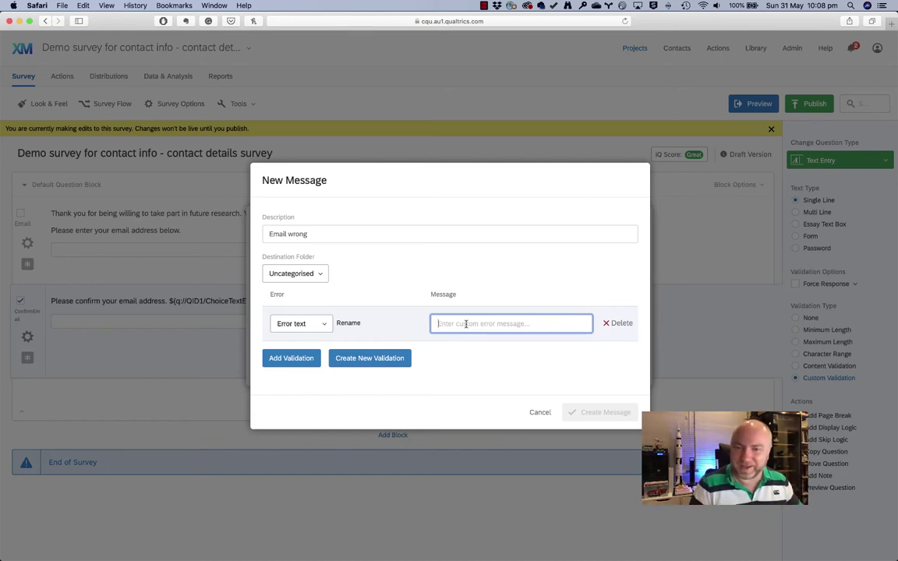
pyautogui.write('The ')
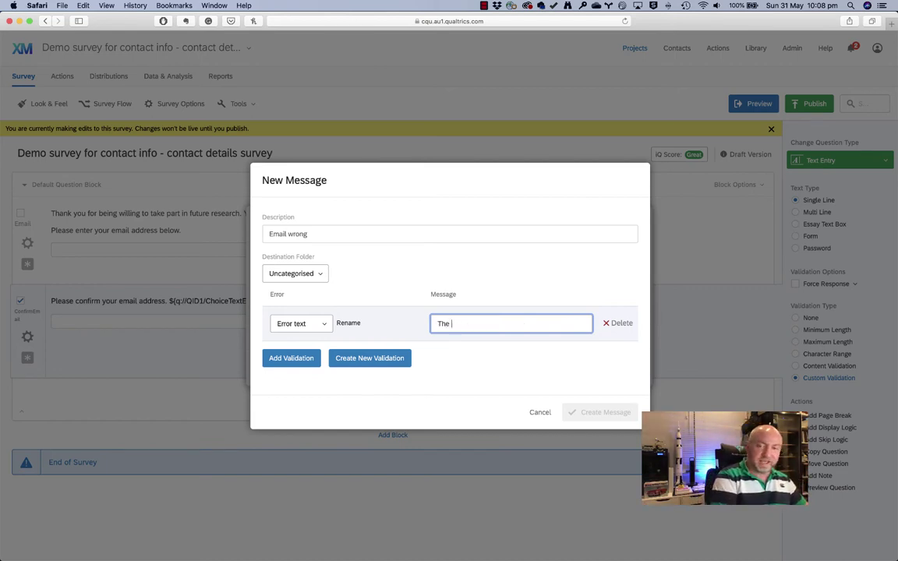
pyautogui.write('emails that you entered do not match. Pleas')
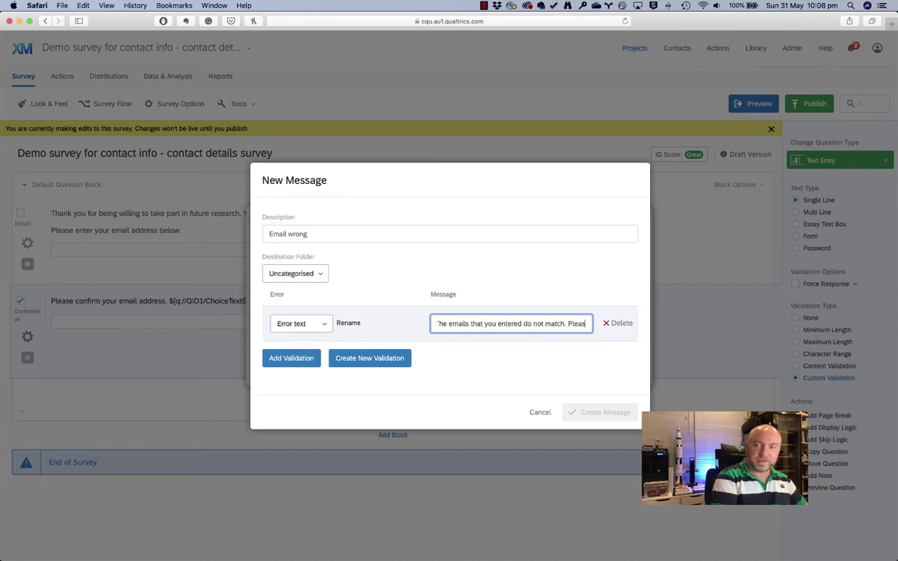
pyautogui.write('e check them and try again.')
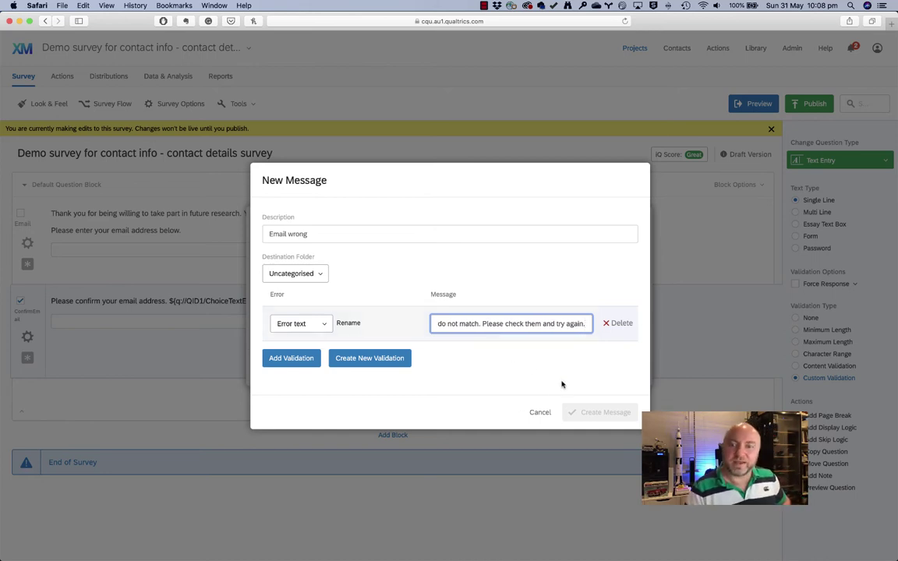
pyautogui.click(525, 365)
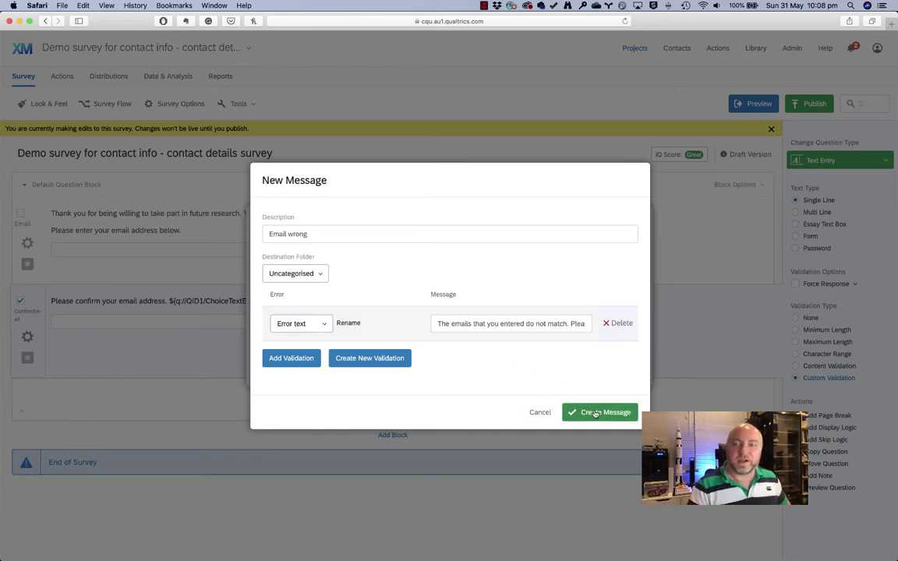
pyautogui.click(595, 413)
# Step: Use My Library > Email wrong as the validation error message and save the rule
pyautogui.click(440, 332)
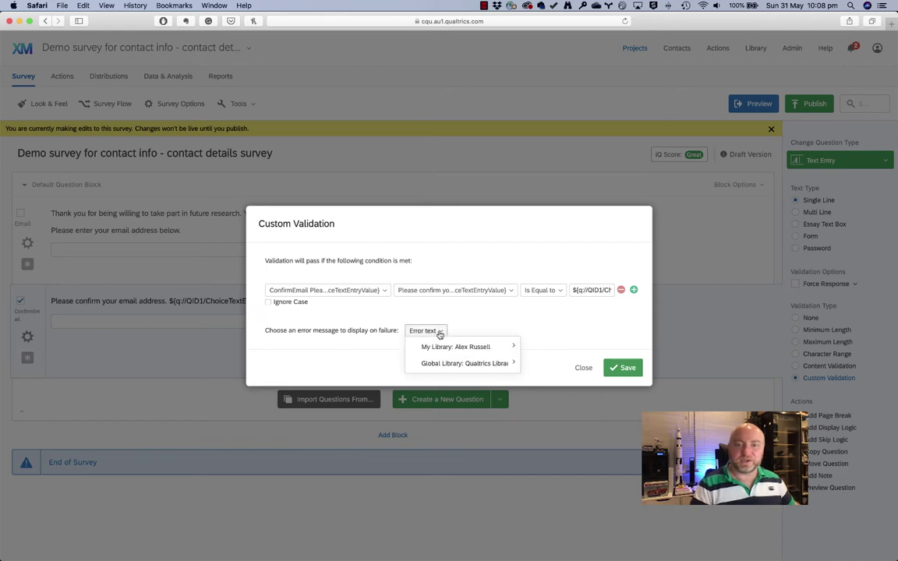
pyautogui.moveTo(460, 347)
pyautogui.moveTo(571, 373)
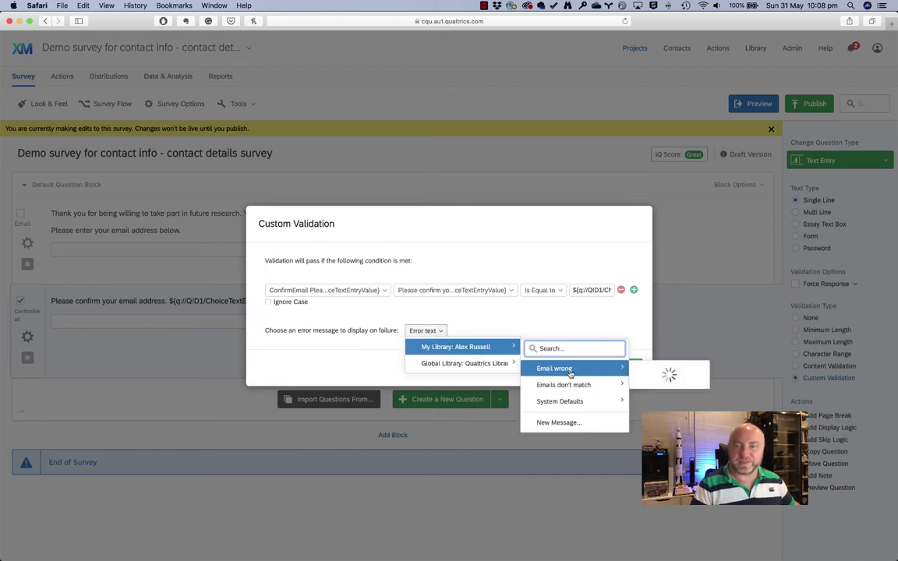
pyautogui.click(663, 392)
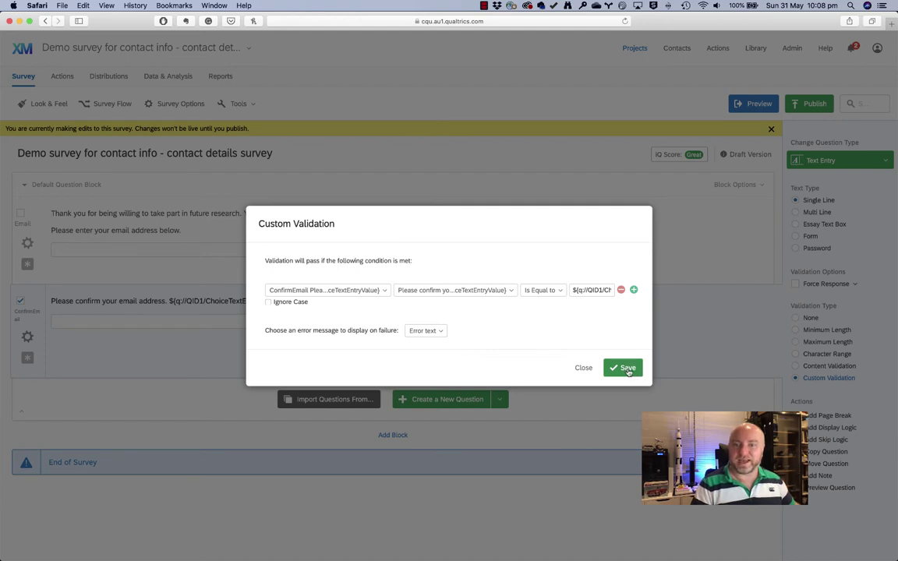
pyautogui.click(628, 367)
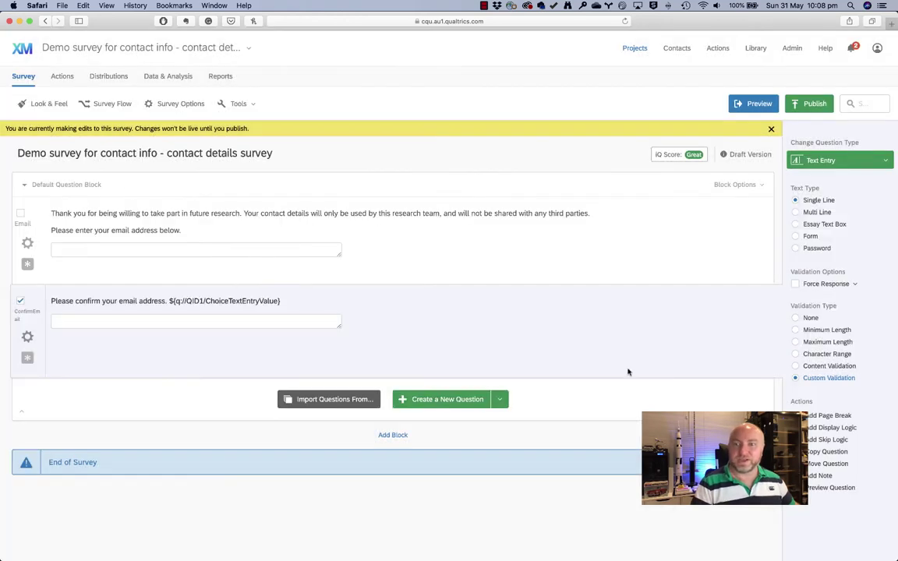
# Step: Preview the survey, enter an email and a mistyped confirmation, and submit to test matching
pyautogui.click(752, 106)
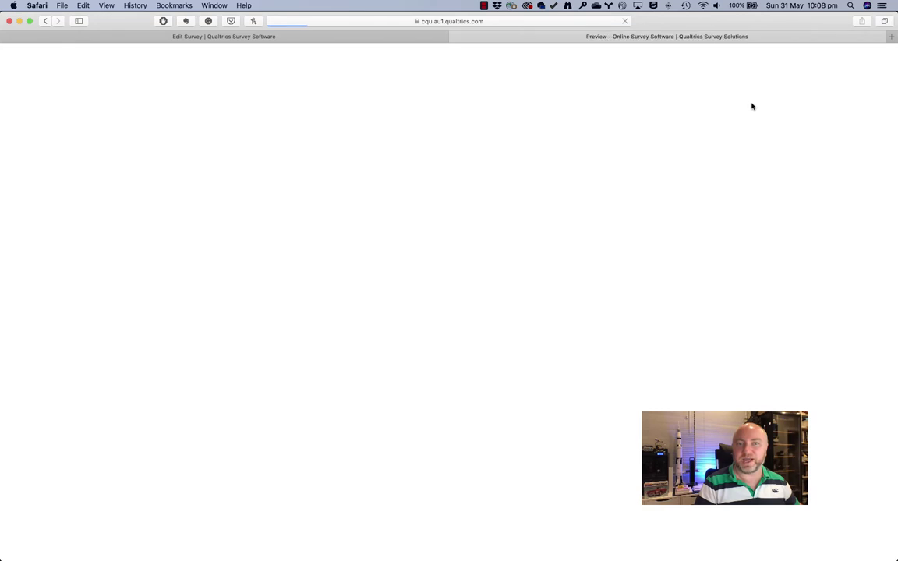
pyautogui.click(347, 293)
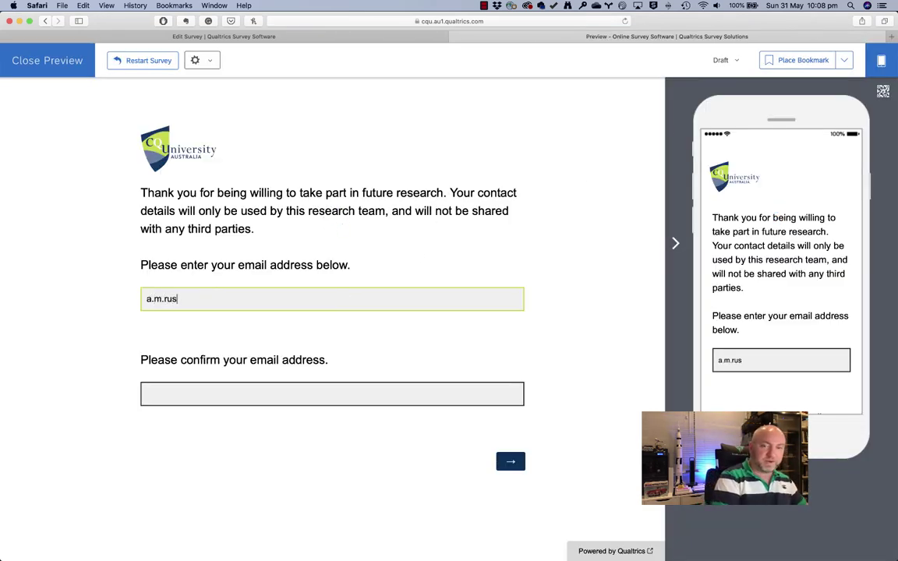
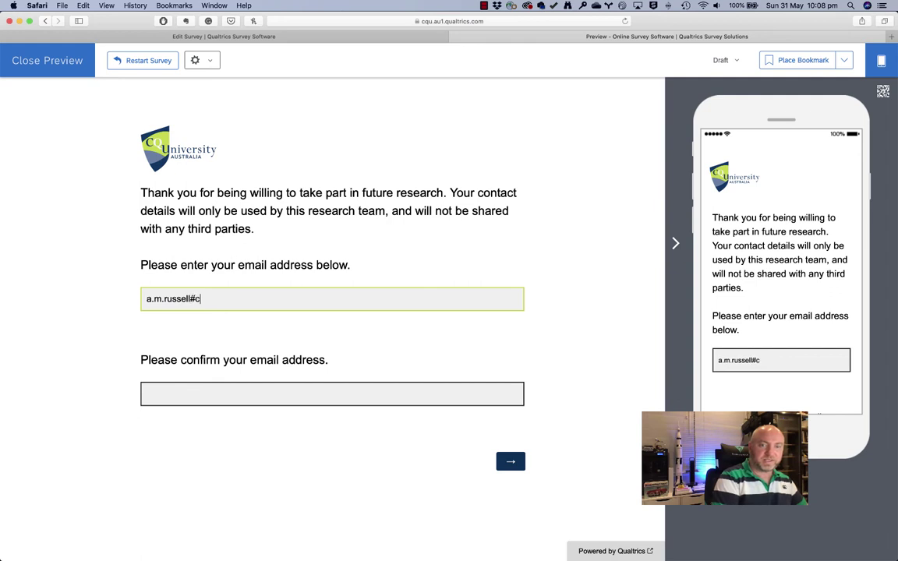
pyautogui.click(332, 393)
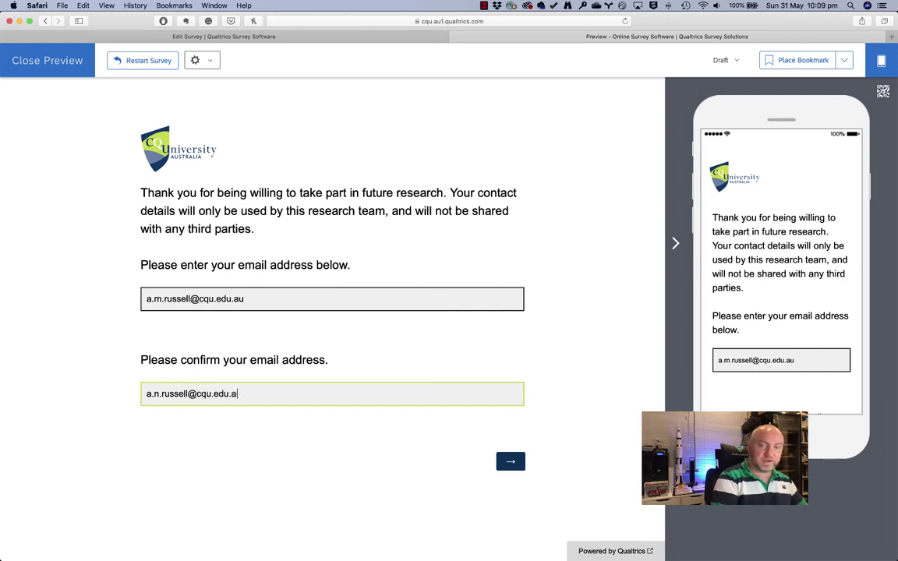
pyautogui.click(511, 461)
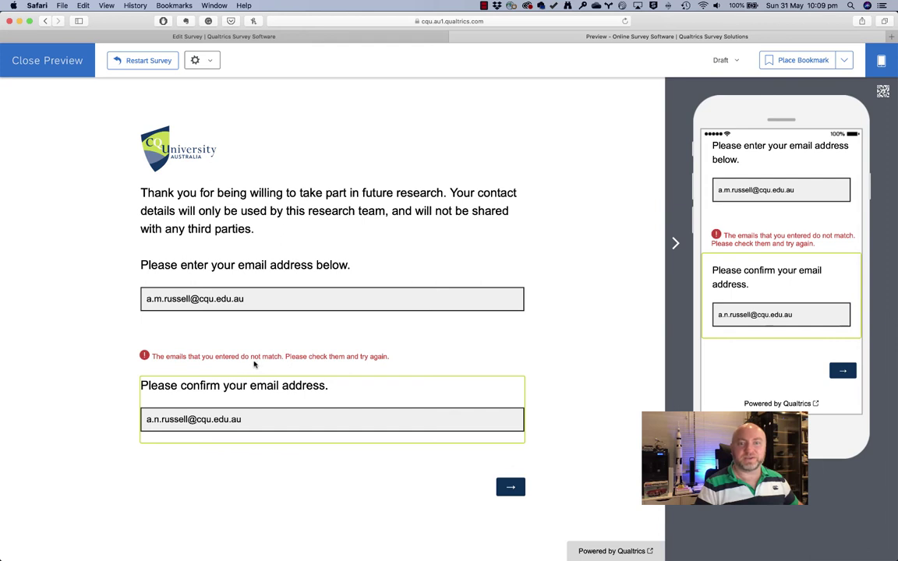
# Step: Fix the confirmation email so both match, finish the preview, and return to editing
pyautogui.click(161, 419)
pyautogui.press('BackSpace')
pyautogui.write('m')
pyautogui.click(511, 488)
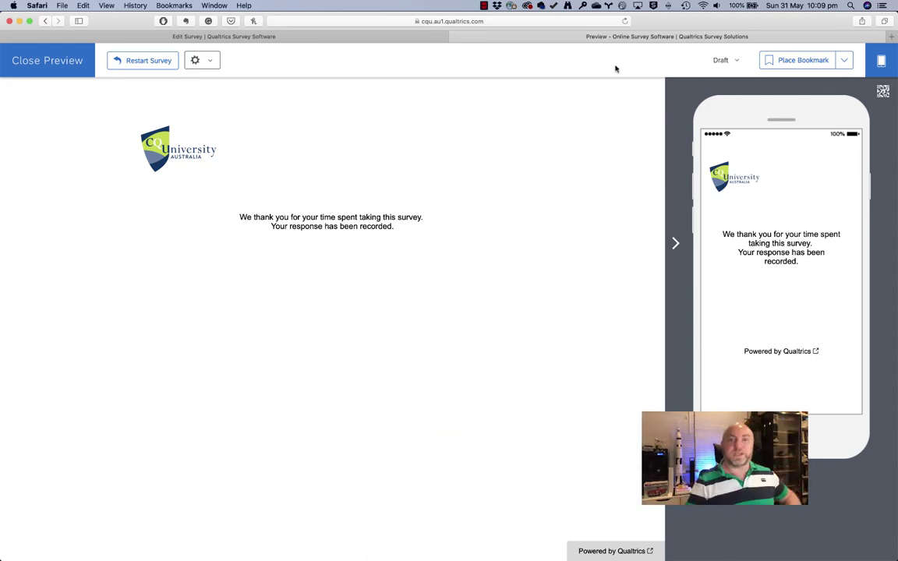
pyautogui.click(166, 36)
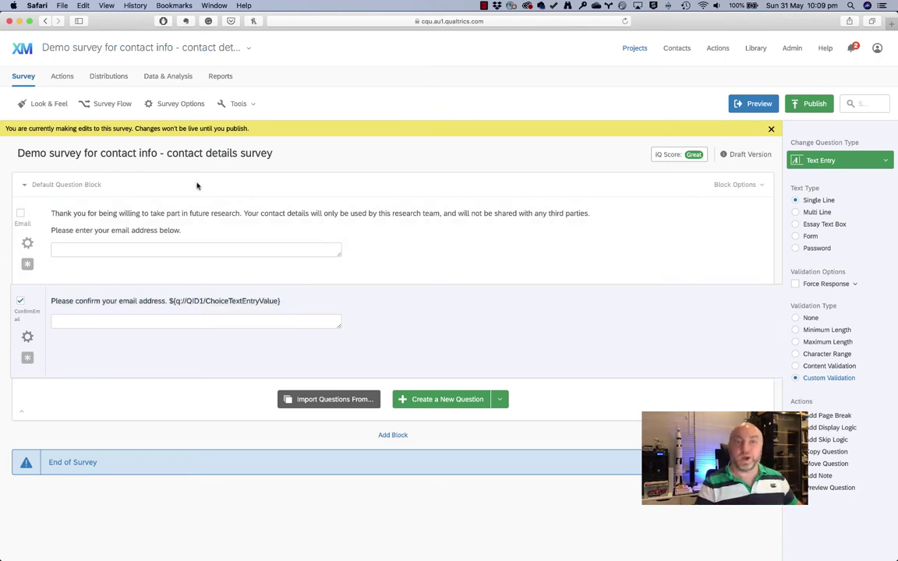
# Step: Copy the contact-details survey's anonymous link from Distributions, then go back to Projects
pyautogui.click(108, 76)
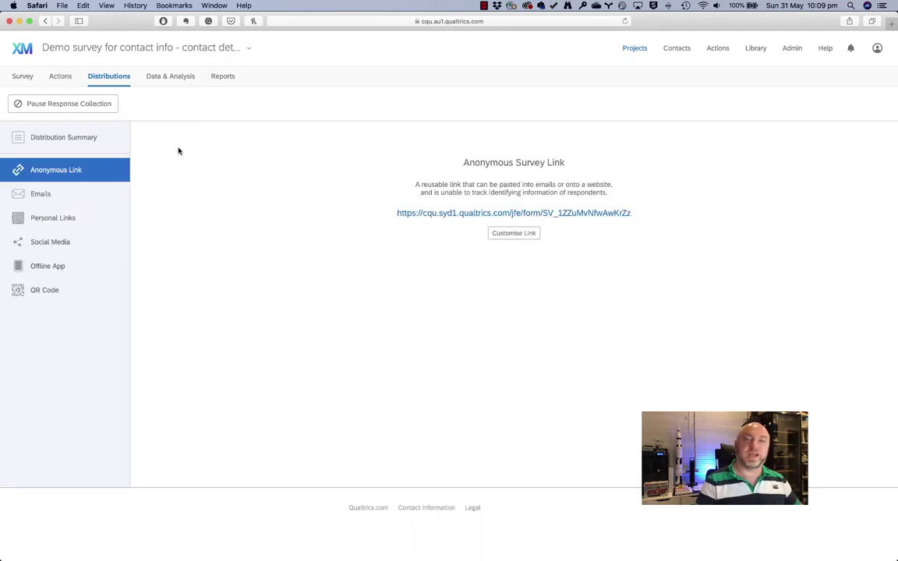
pyautogui.moveTo(642, 213); pyautogui.dragTo(394, 215)
pyautogui.press('super+c')
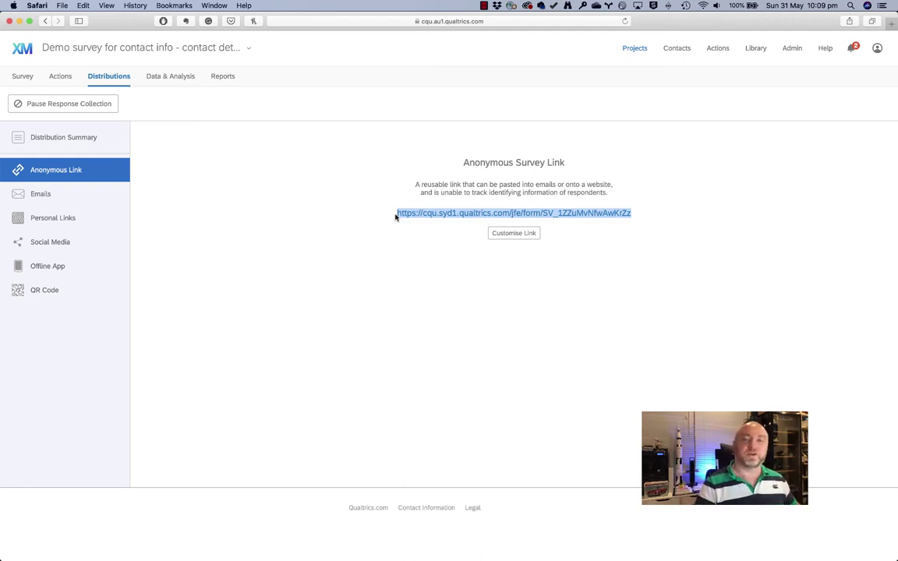
pyautogui.click(24, 47)
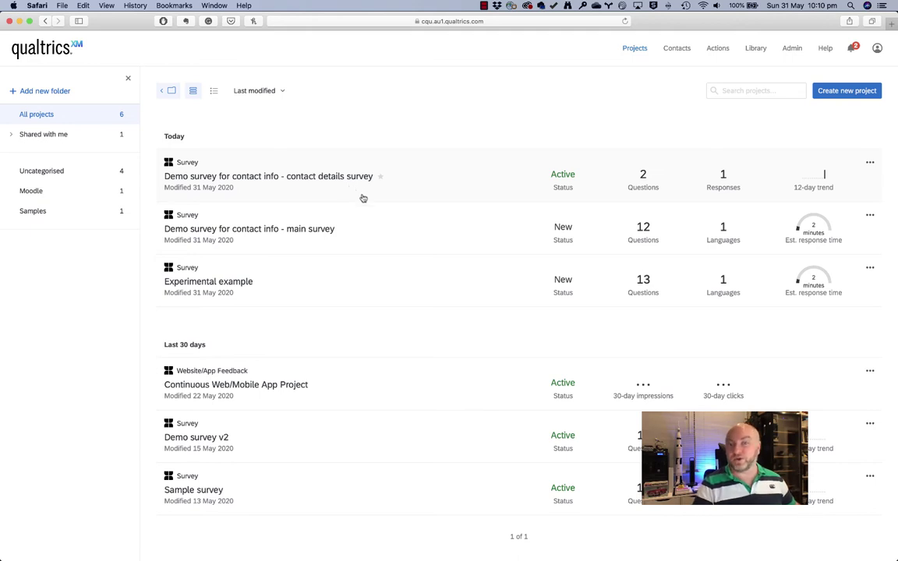
# Step: Open 'Demo survey for contact info - main survey' and look over its Follow up block
pyautogui.click(330, 231)
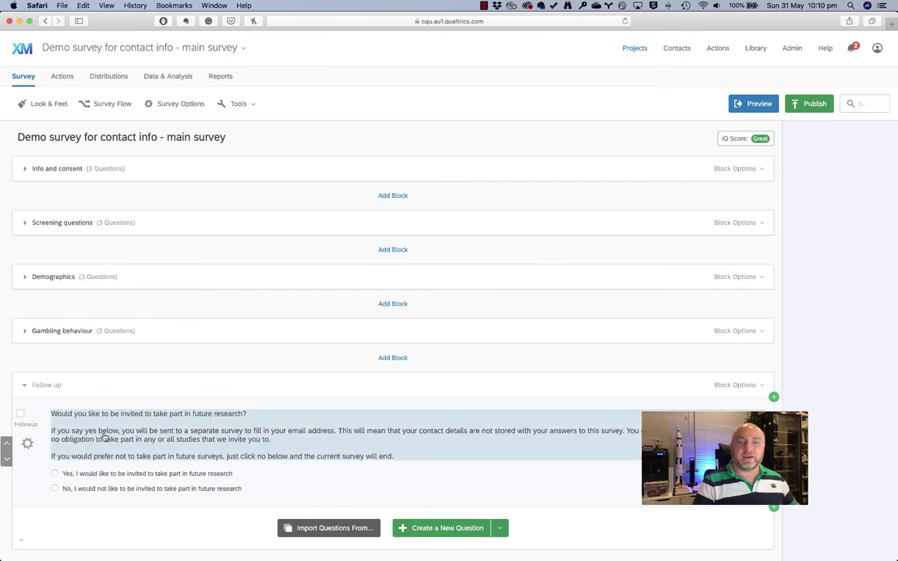
pyautogui.scroll(-1, 352, 467)
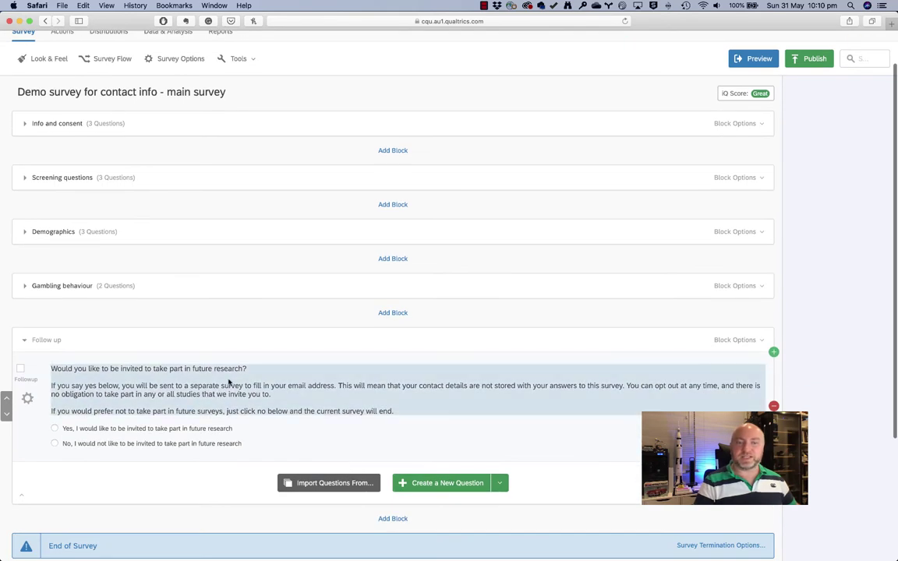
pyautogui.scroll(1, 229, 381)
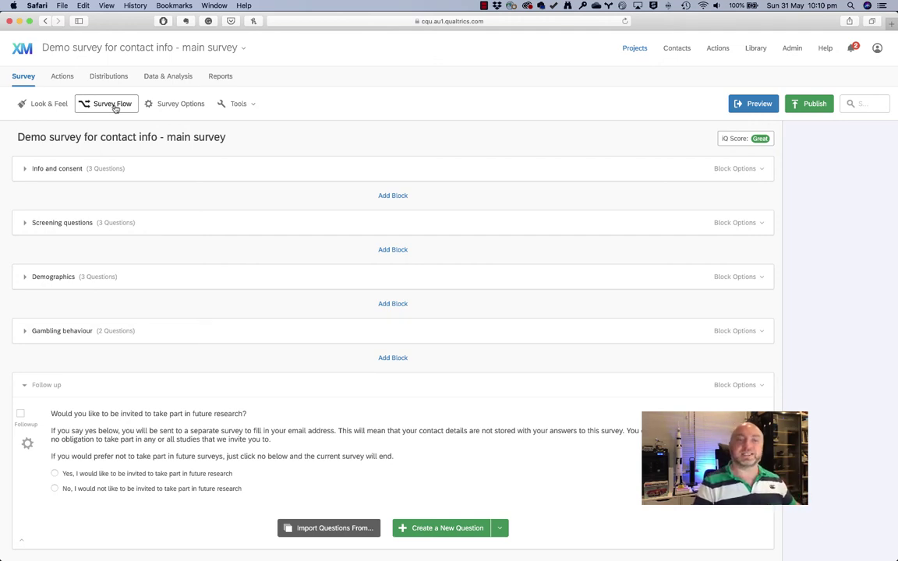
# Step: In Survey Flow, add a branch below Follow up conditioned on the Followup 'Yes' choice being selected
pyautogui.click(113, 105)
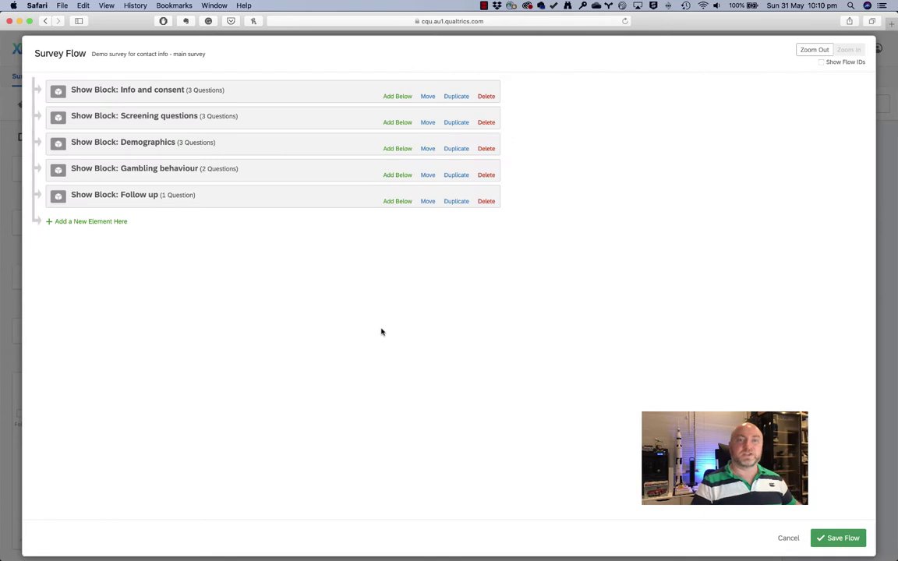
pyautogui.click(396, 202)
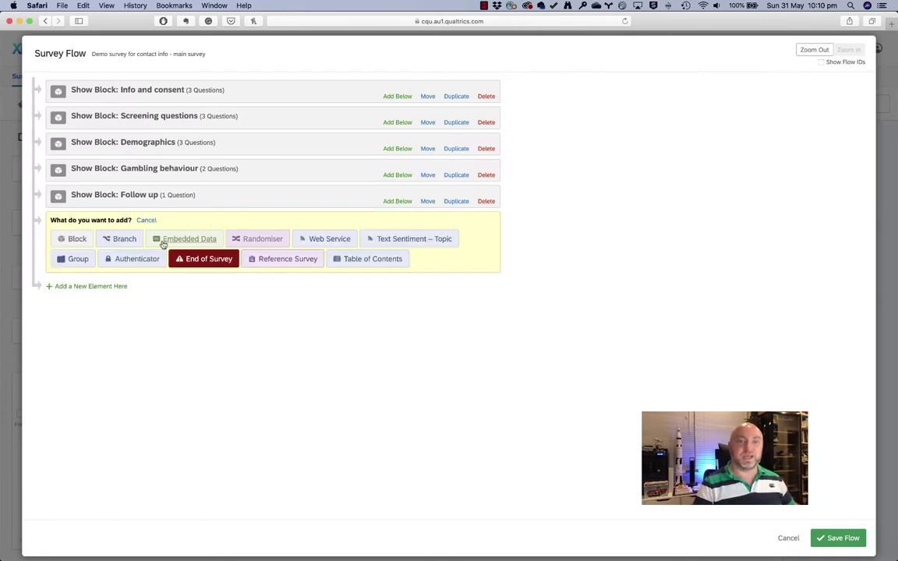
pyautogui.click(122, 243)
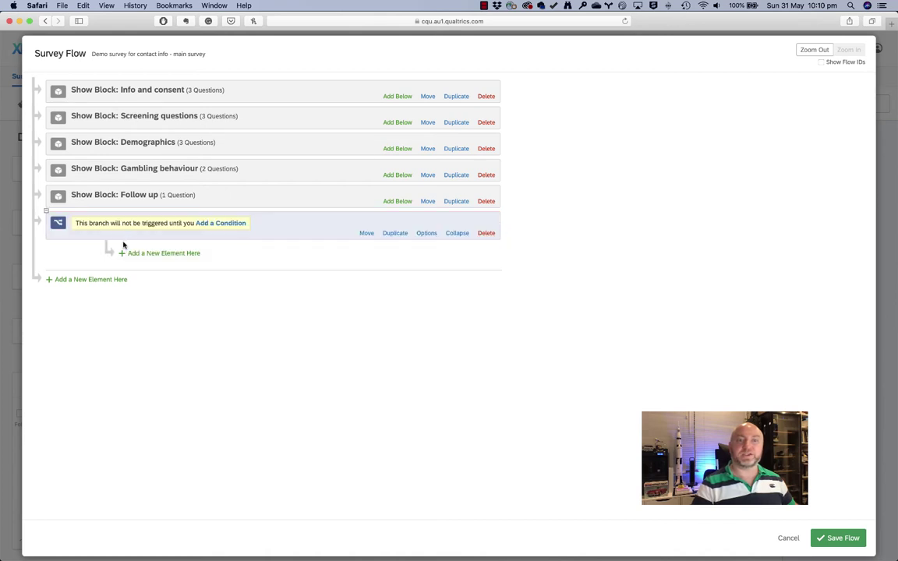
pyautogui.click(233, 224)
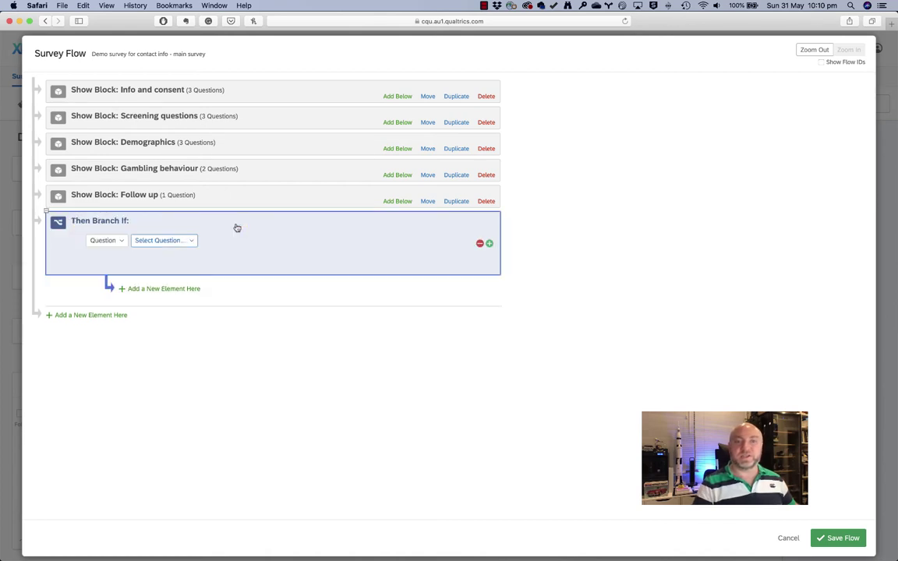
pyautogui.click(188, 242)
pyautogui.click(208, 469)
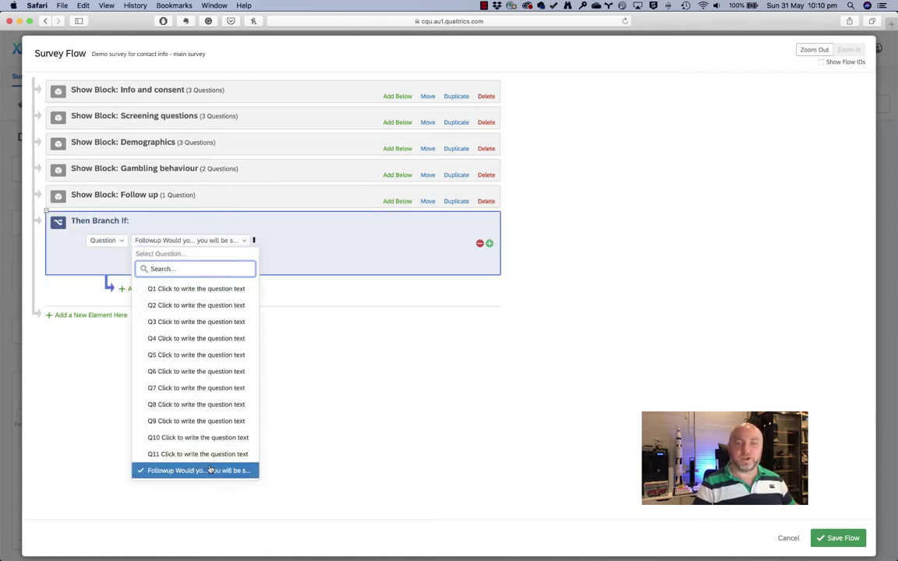
pyautogui.click(289, 241)
pyautogui.click(322, 289)
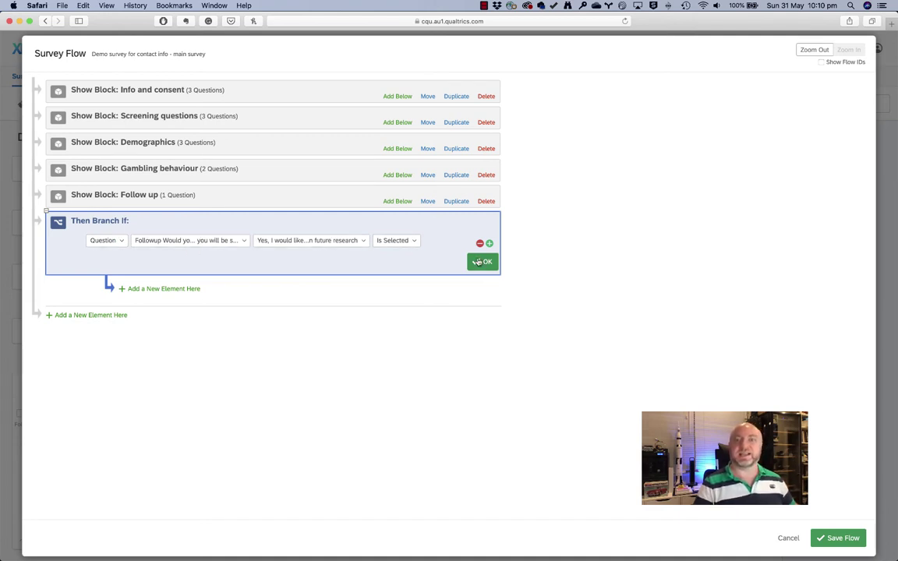
pyautogui.click(483, 261)
pyautogui.click(180, 286)
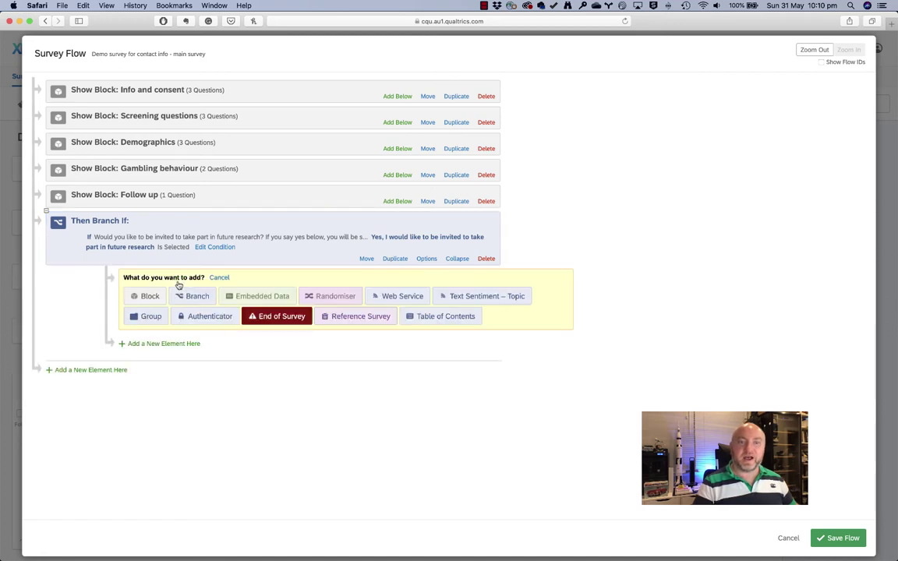
# Step: Add an End of Survey in the branch redirecting to the pasted contact-details link, then save the flow
pyautogui.click(281, 317)
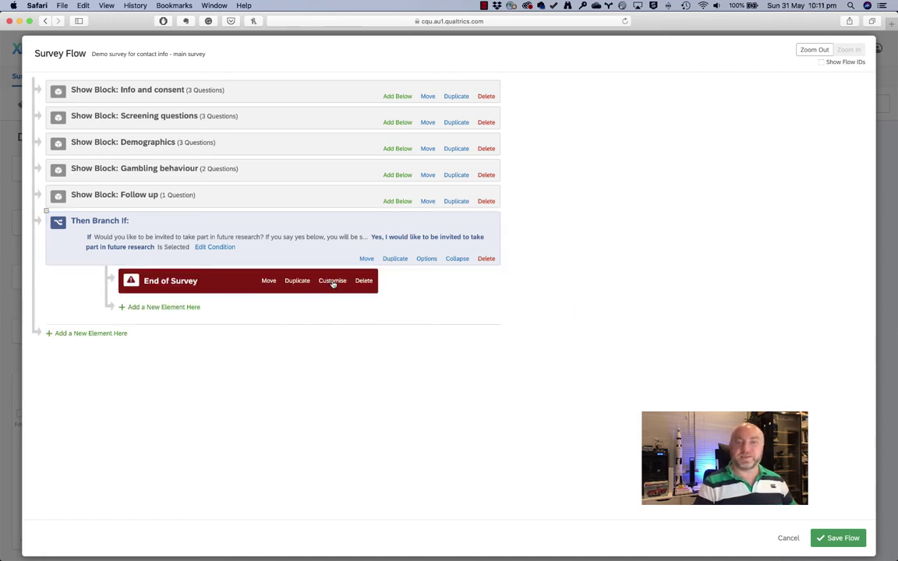
pyautogui.scroll(5, 266, 281)
pyautogui.hscroll(-4, 267, 281)
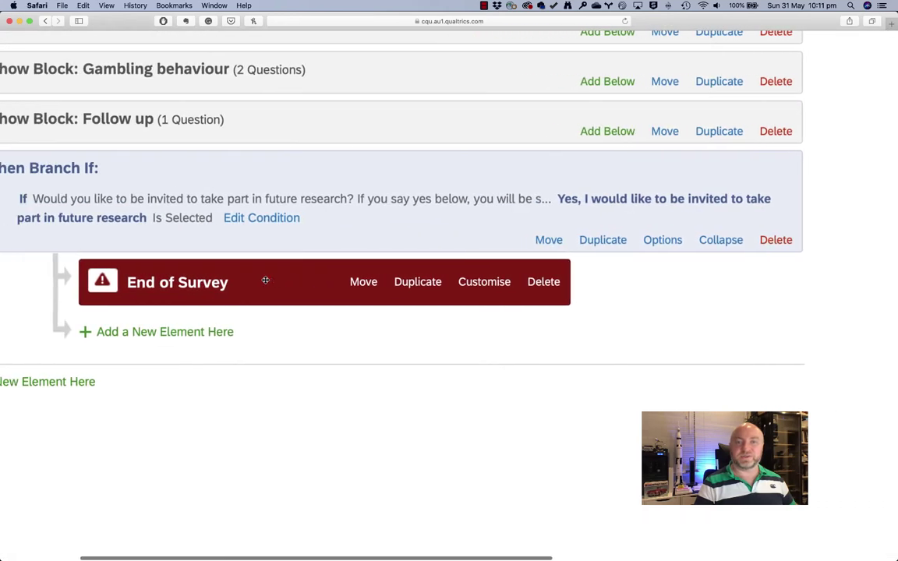
pyautogui.click(516, 282)
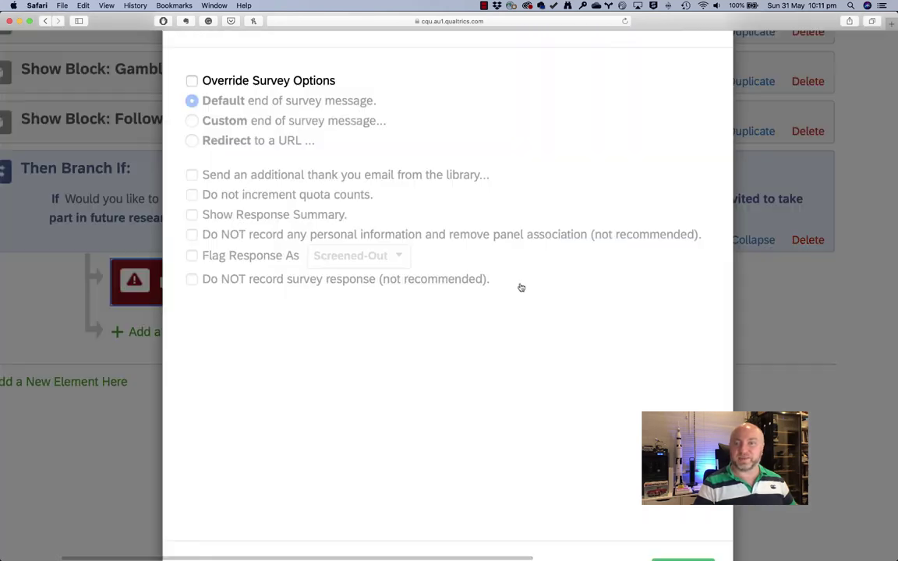
pyautogui.click(192, 82)
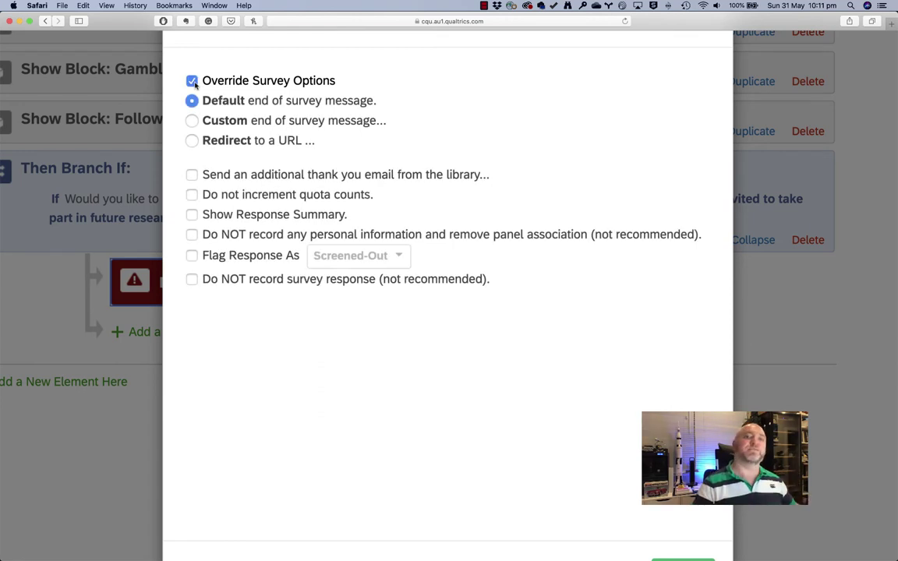
pyautogui.click(192, 141)
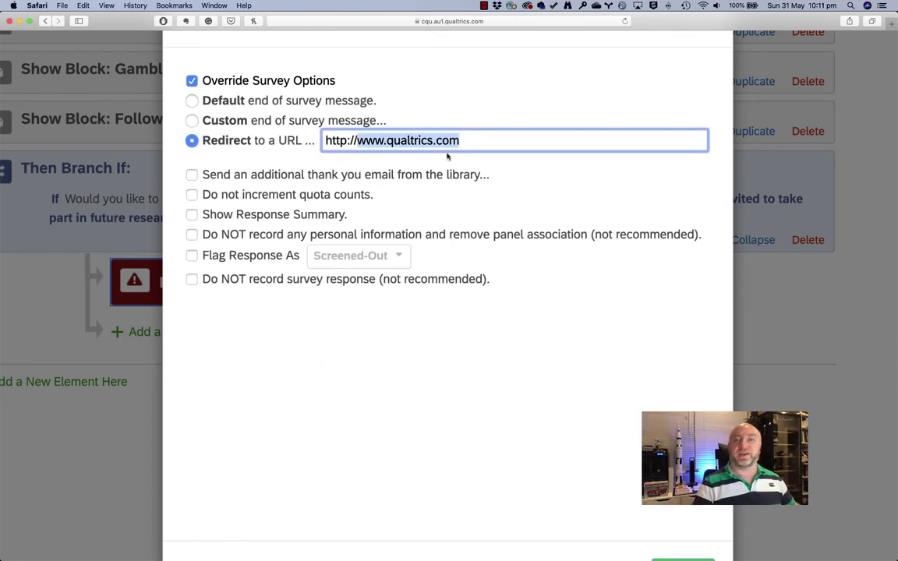
pyautogui.tripleClick(465, 135)
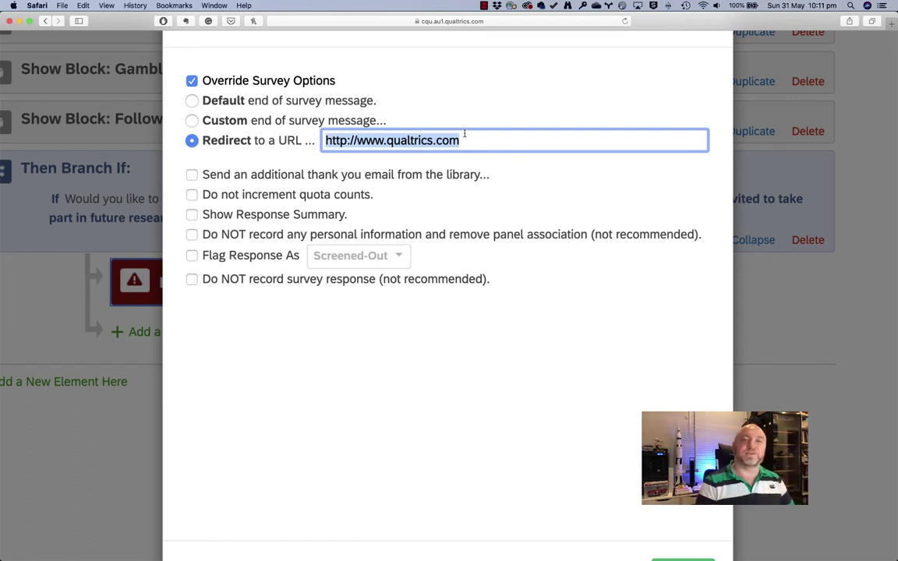
pyautogui.press('super+v')
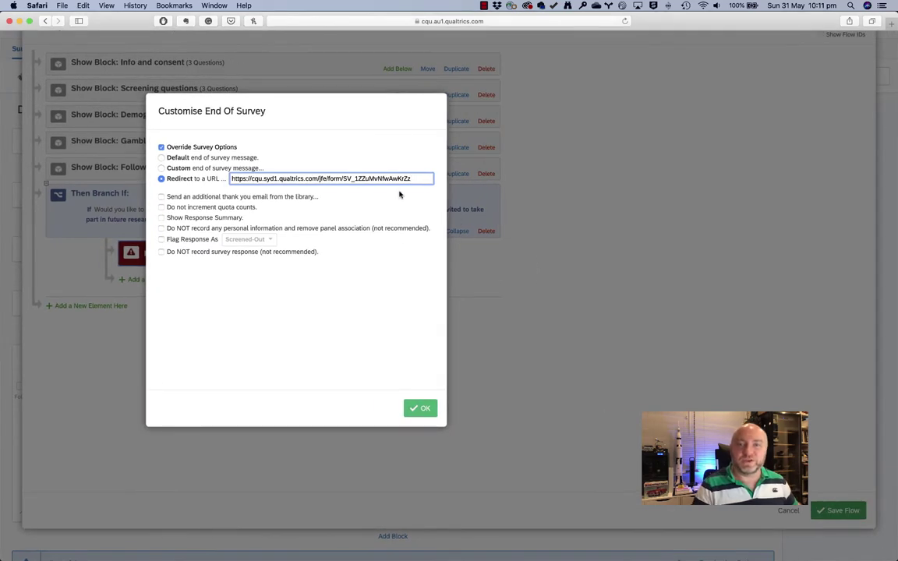
pyautogui.click(422, 408)
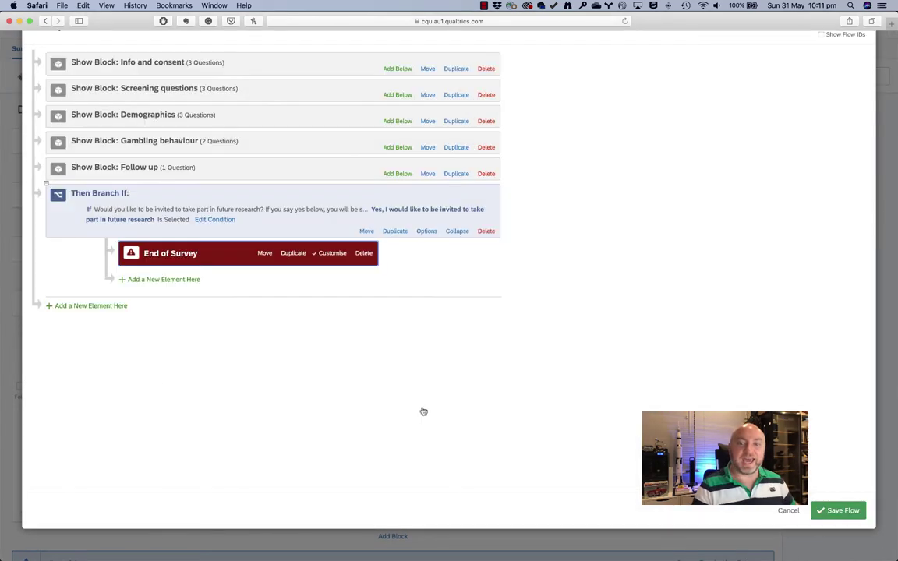
pyautogui.click(837, 510)
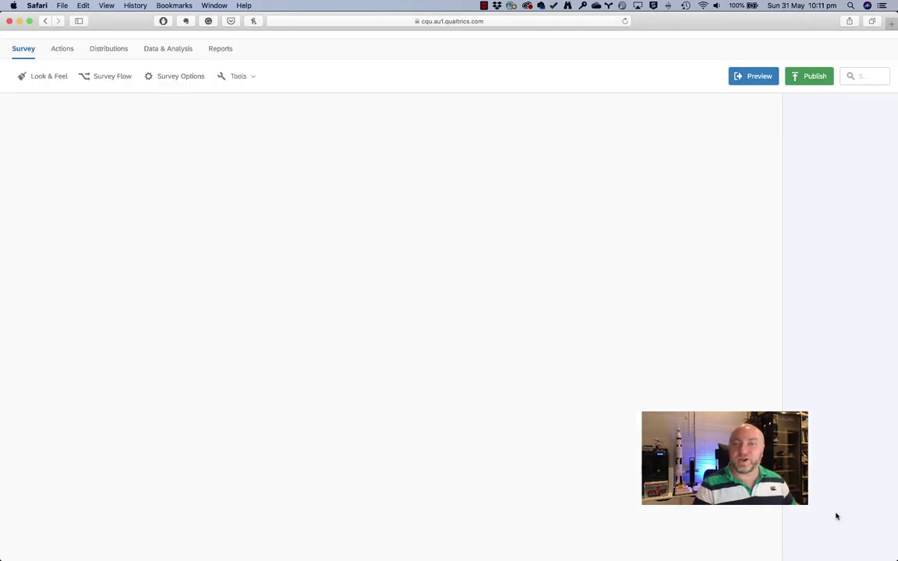